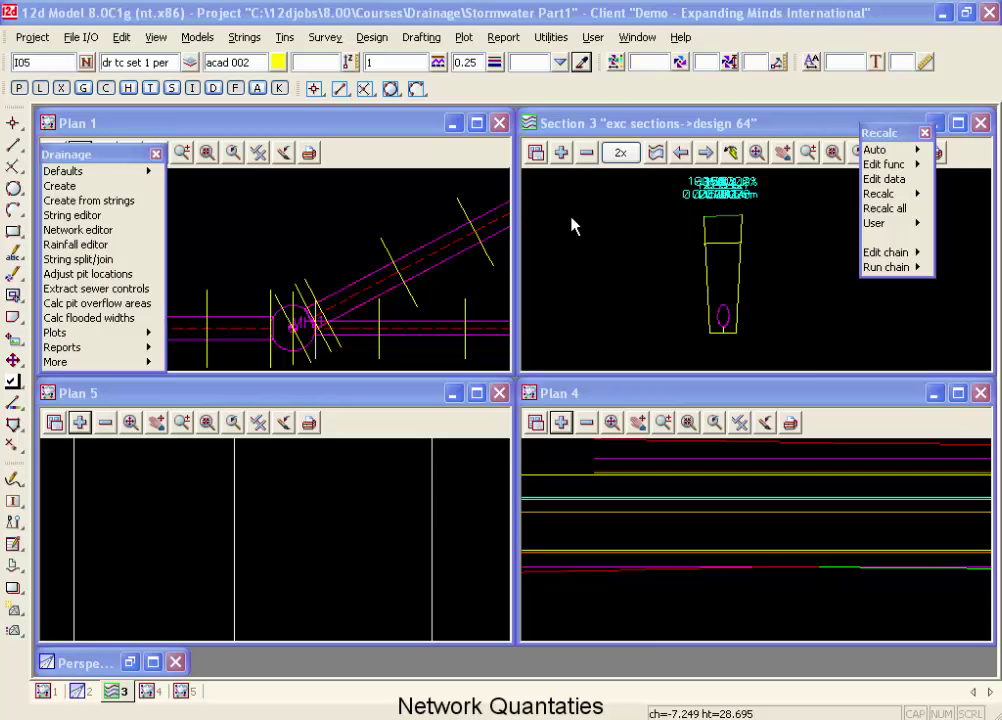
- Open the Drainage > Reports submenu to list the drainage reports
{"action": "left_click", "coordinate": [145, 348]}
- Start a Network quantities report on the drainage 12d model using the combined tin
{"action": "left_click", "coordinate": [186, 367]}
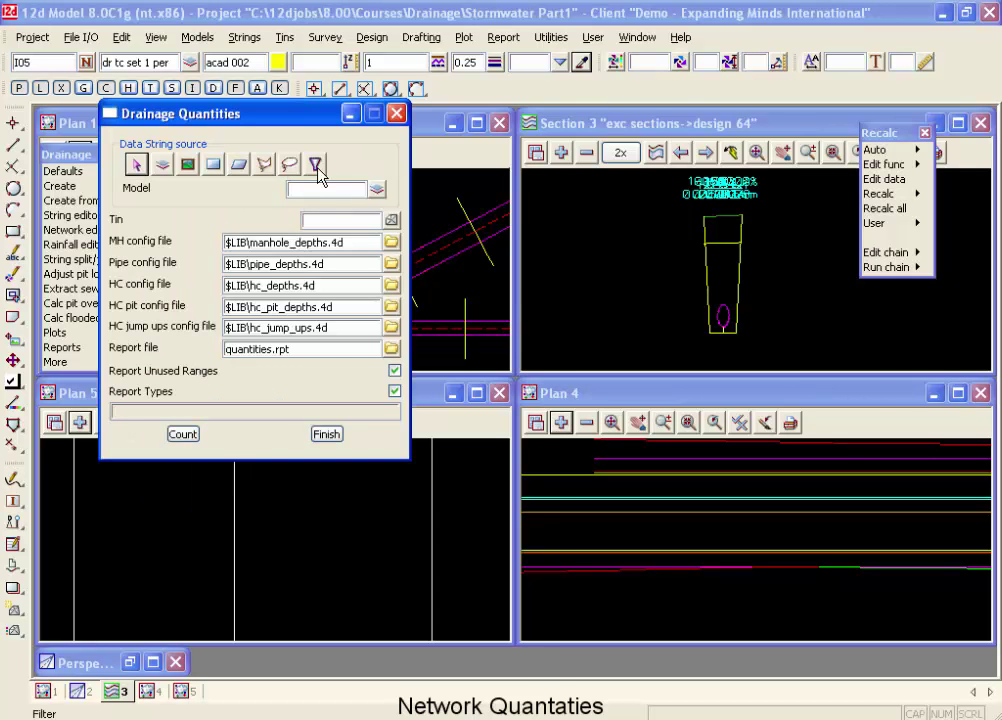
{"action": "left_click", "coordinate": [378, 190]}
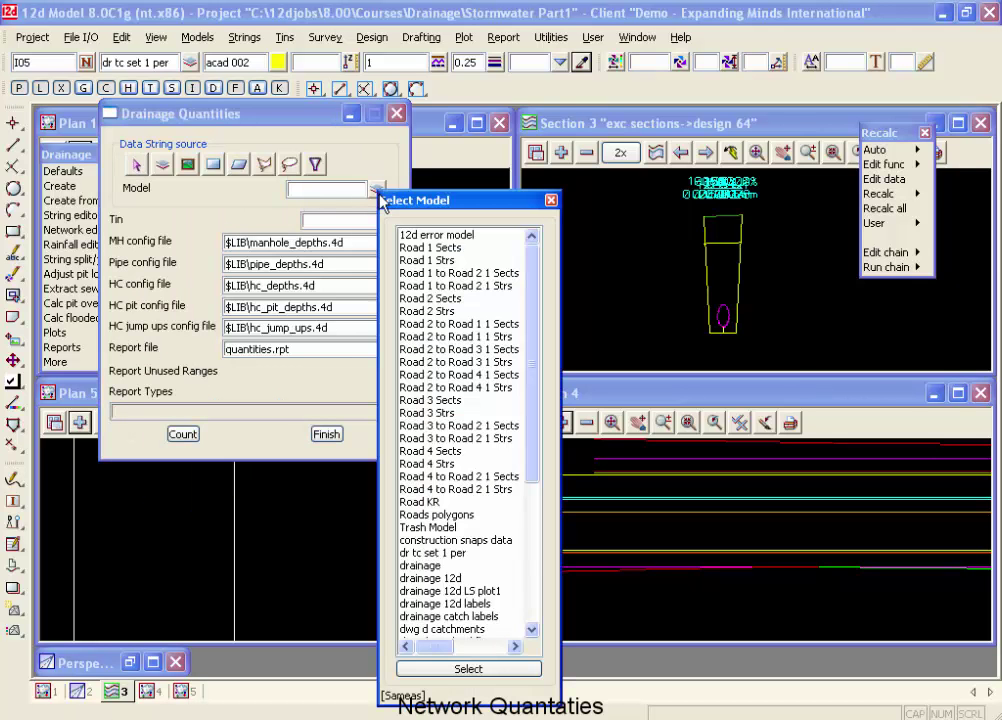
{"action": "double_click", "coordinate": [451, 580]}
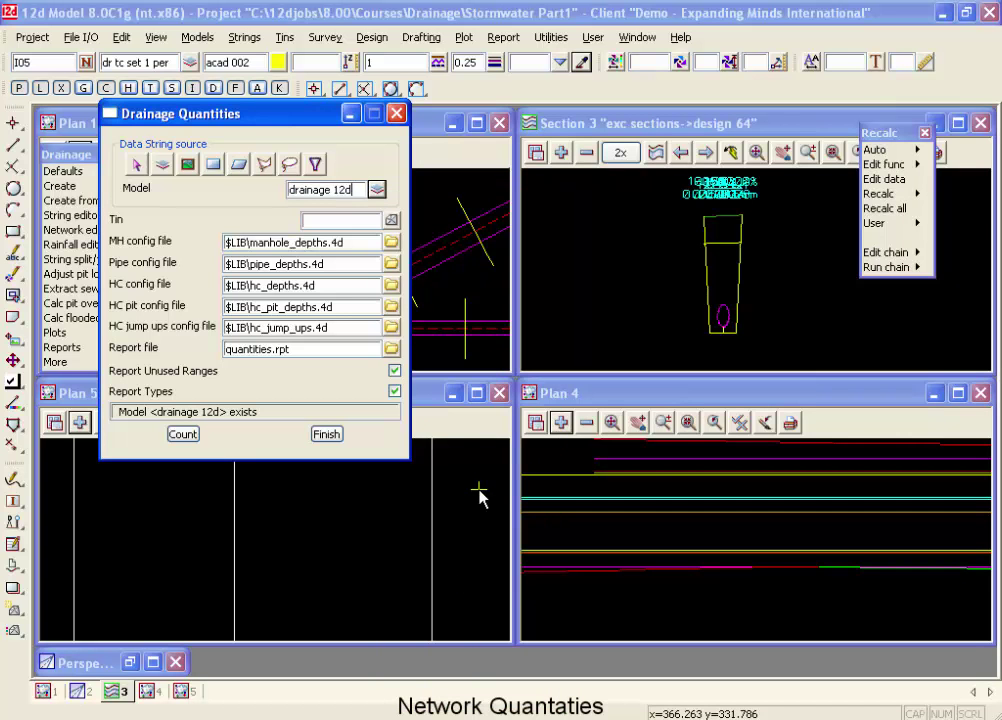
{"action": "left_click", "coordinate": [392, 220]}
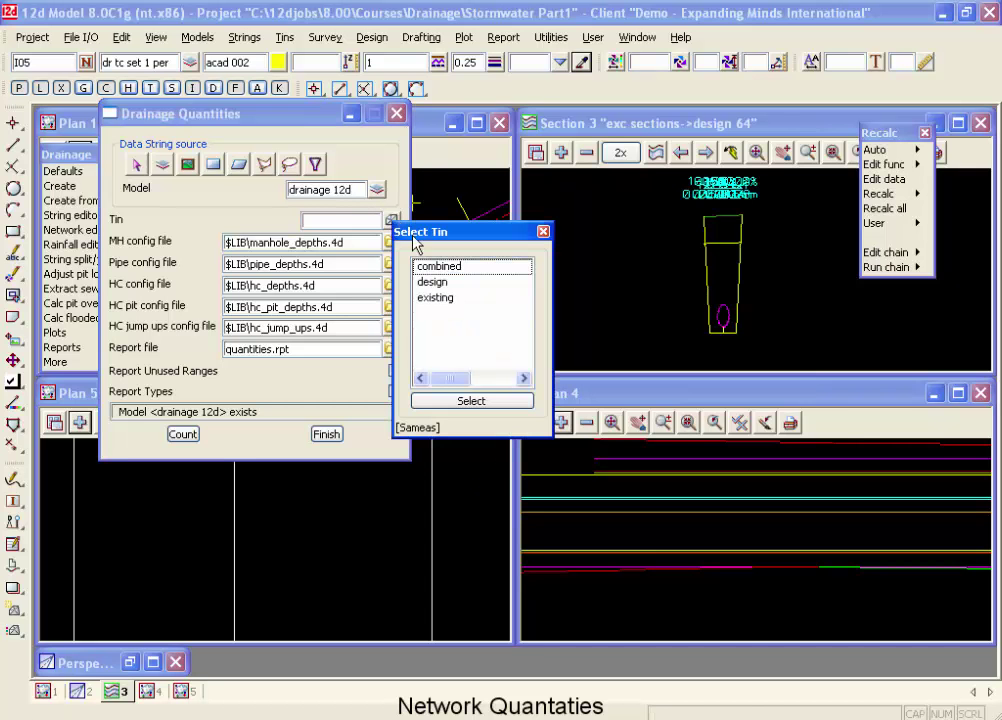
{"action": "left_click", "coordinate": [444, 268]}
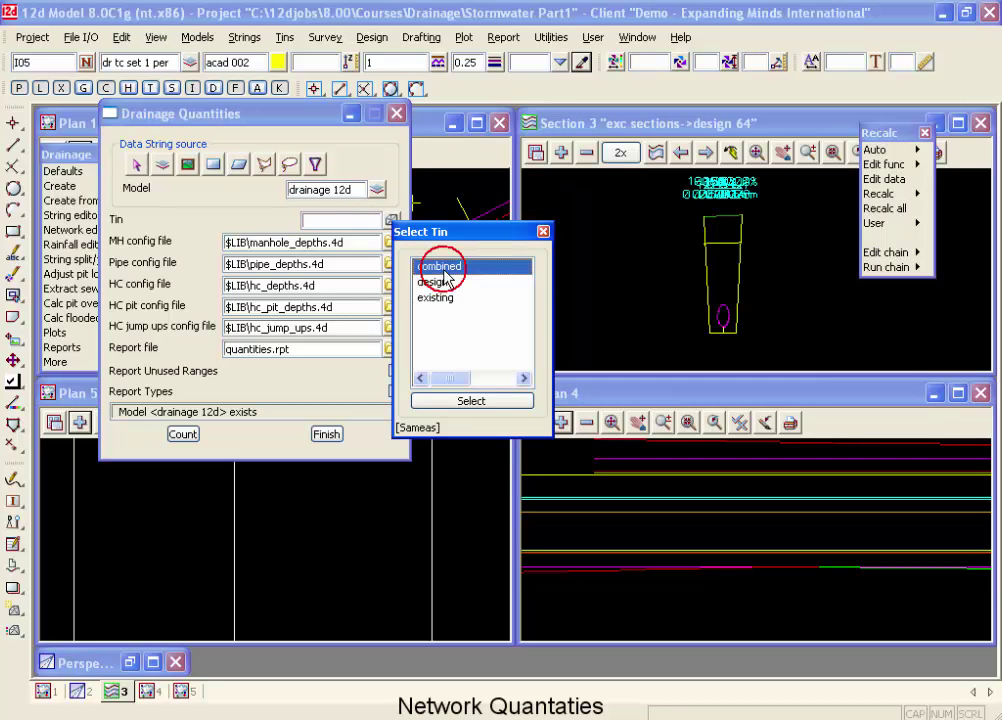
{"action": "left_click", "coordinate": [445, 270]}
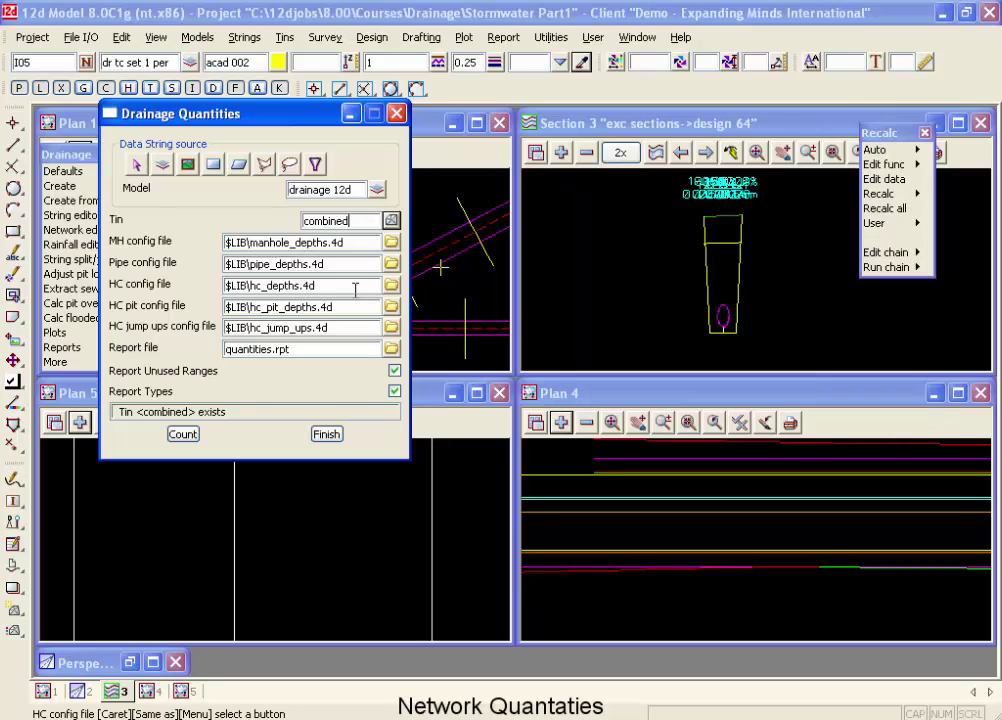
- Delete the HC config, HC pit config and HC jump ups config file paths
{"action": "left_click_drag", "start_coordinate": [356, 287], "coordinate": [145, 295]}
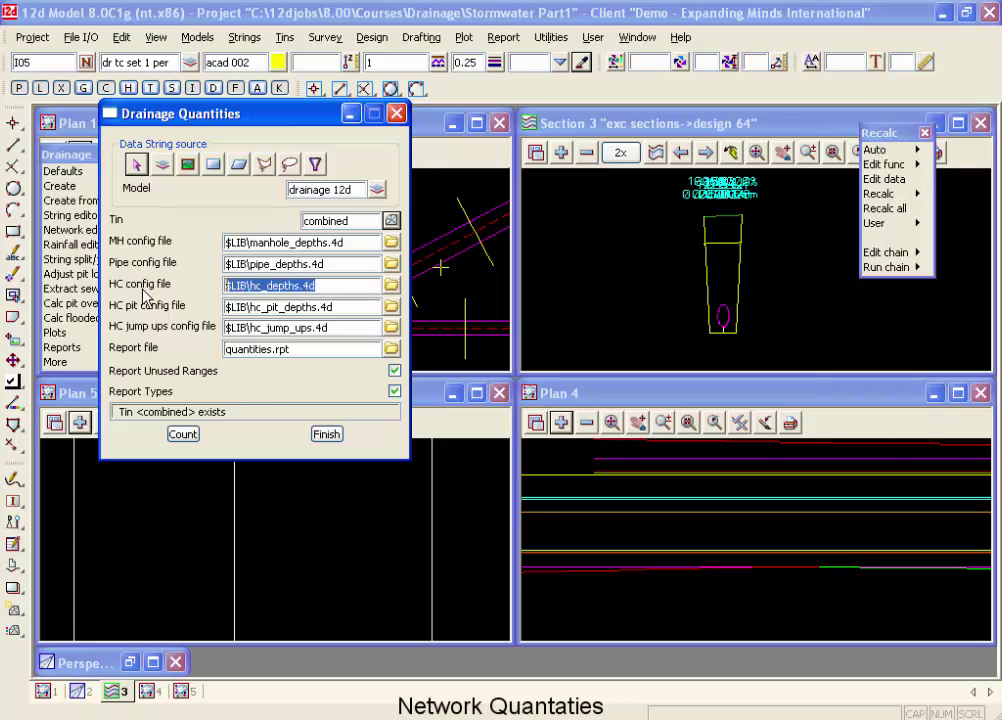
{"action": "key", "text": "Delete"}
{"action": "left_click_drag", "start_coordinate": [332, 307], "coordinate": [238, 307]}
{"action": "key", "text": "Delete"}
{"action": "left_click_drag", "start_coordinate": [336, 328], "coordinate": [85, 348]}
{"action": "key", "text": "Delete"}
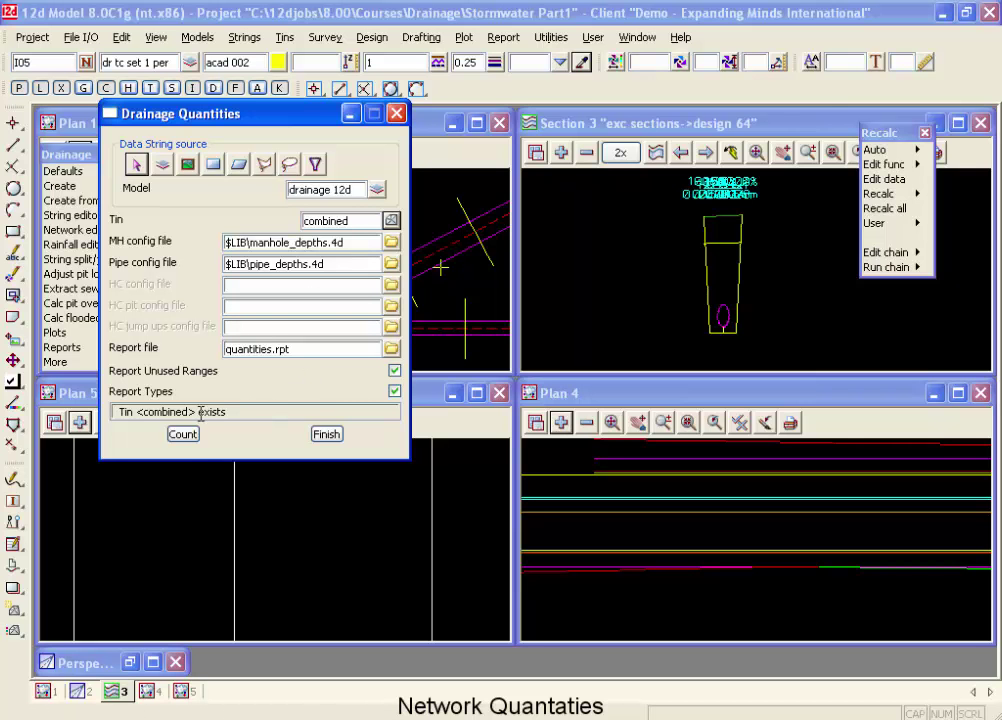
- Run the count on the two drainage strings and view quantities.rpt in Notepad
{"action": "left_click", "coordinate": [183, 437]}
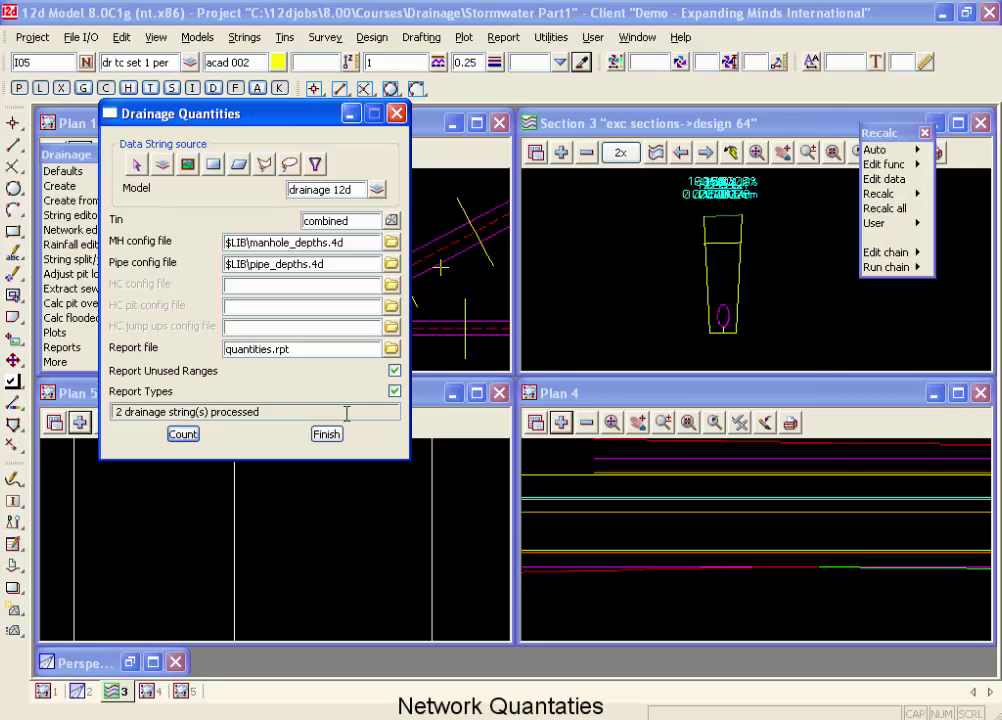
{"action": "left_click", "coordinate": [391, 349]}
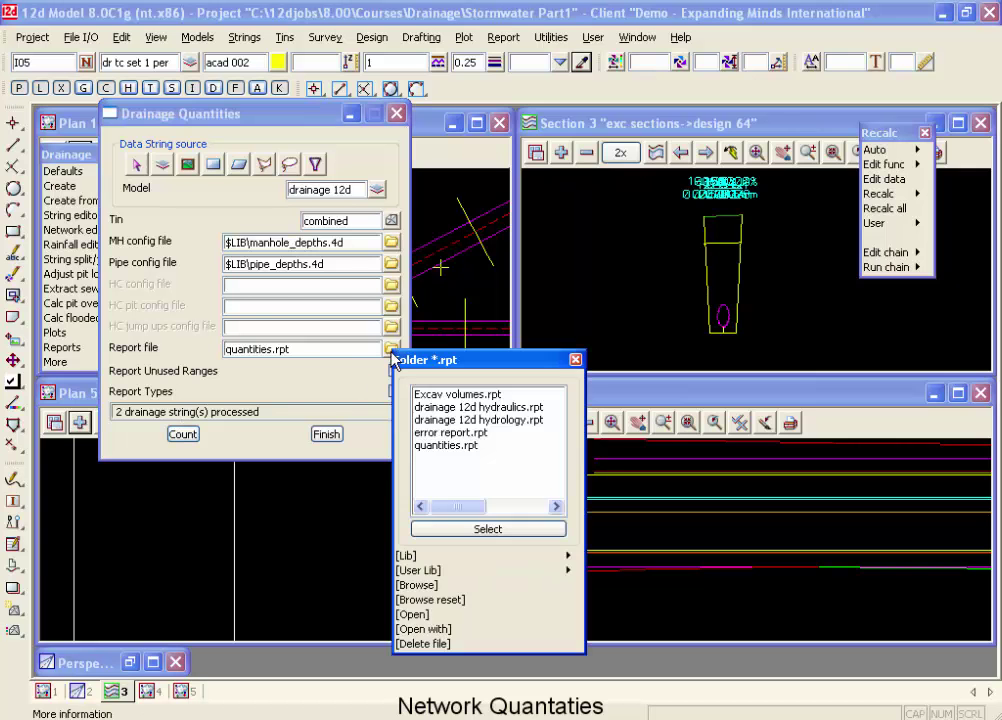
{"action": "left_click", "coordinate": [425, 614]}
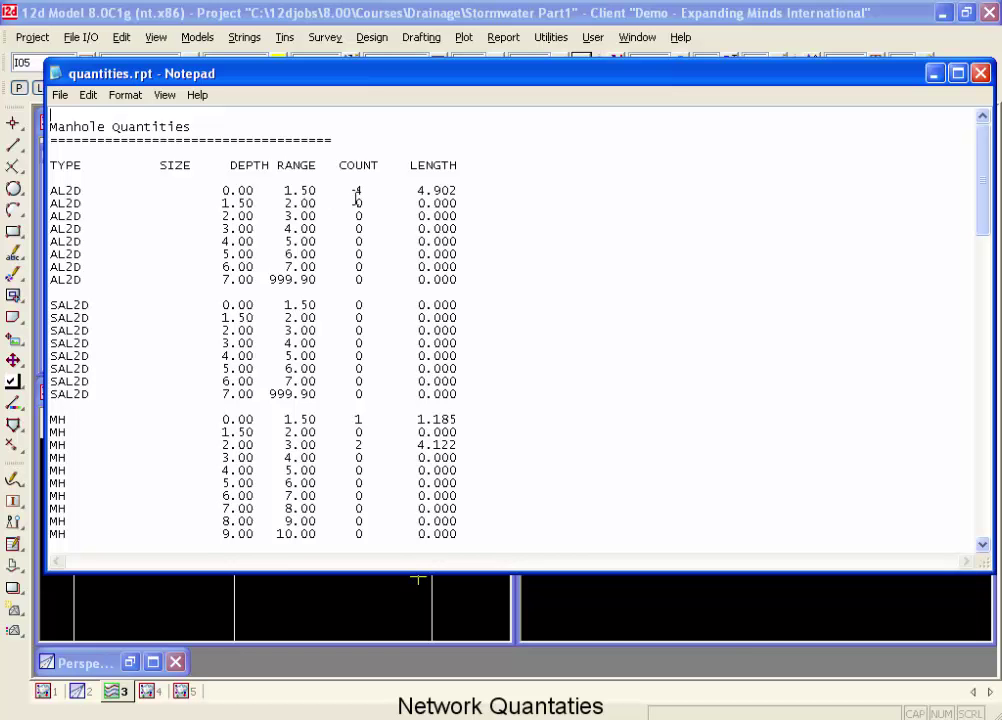
{"action": "left_click", "coordinate": [417, 196]}
{"action": "left_click_drag", "start_coordinate": [417, 196], "coordinate": [458, 192]}
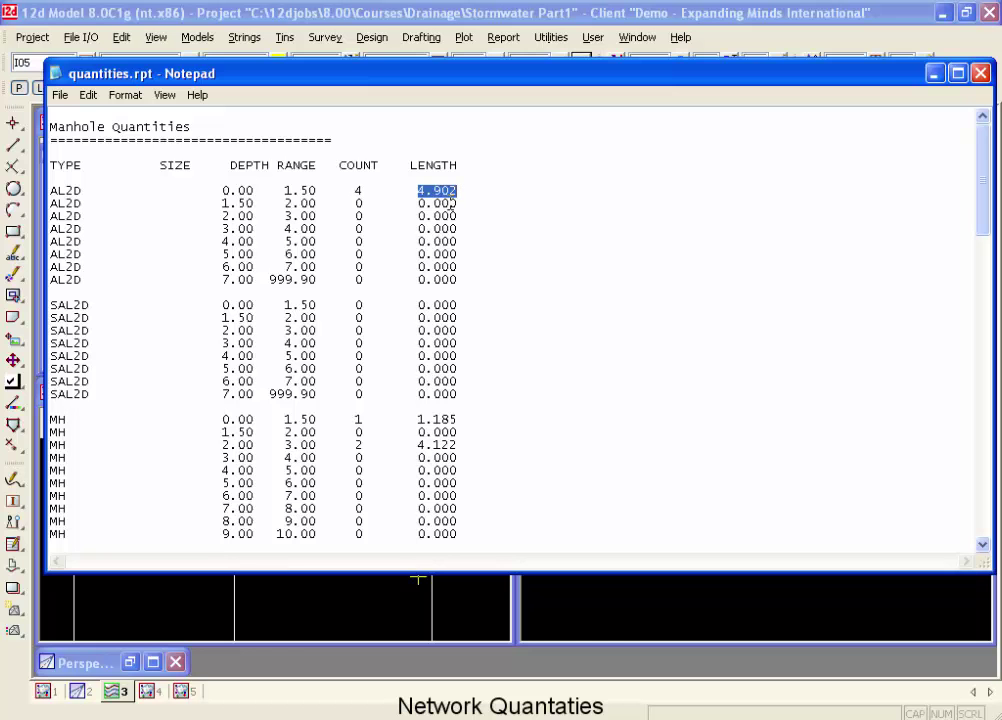
{"action": "scroll", "coordinate": [280, 240], "scroll_direction": "down", "scroll_amount": 1}
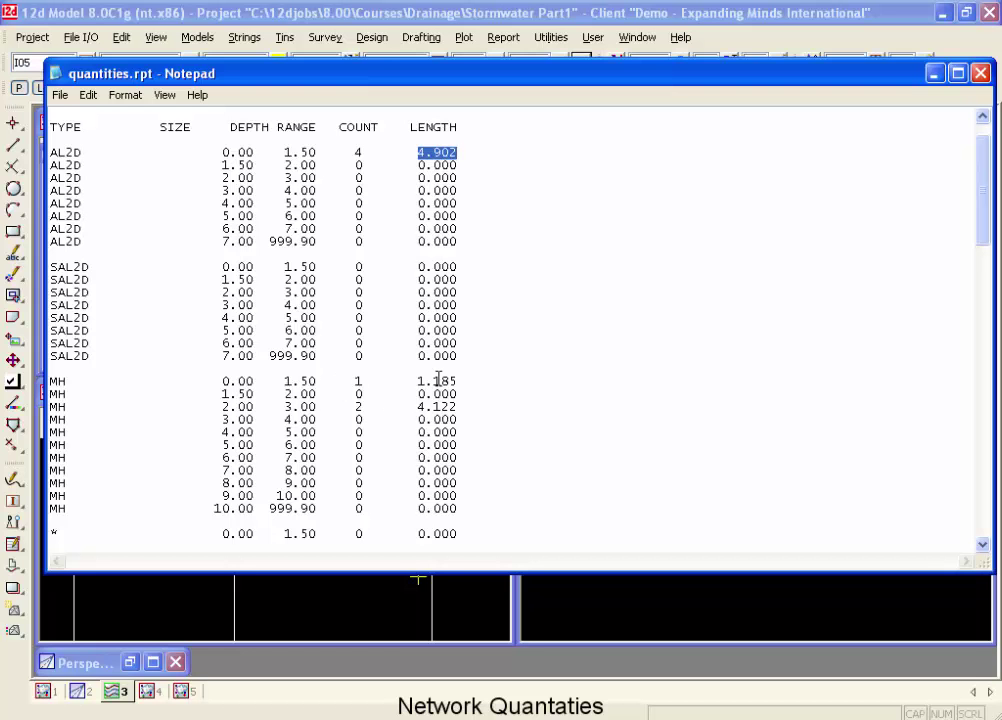
{"action": "scroll", "coordinate": [437, 407], "scroll_direction": "down", "scroll_amount": 5}
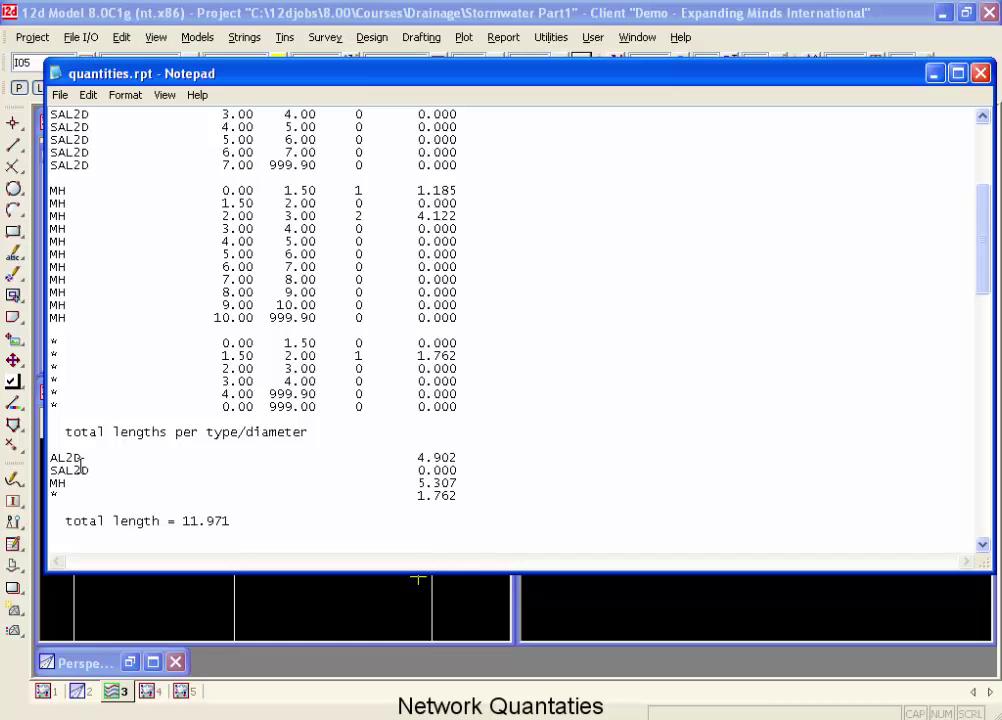
{"action": "scroll", "coordinate": [82, 468], "scroll_direction": "down", "scroll_amount": 1}
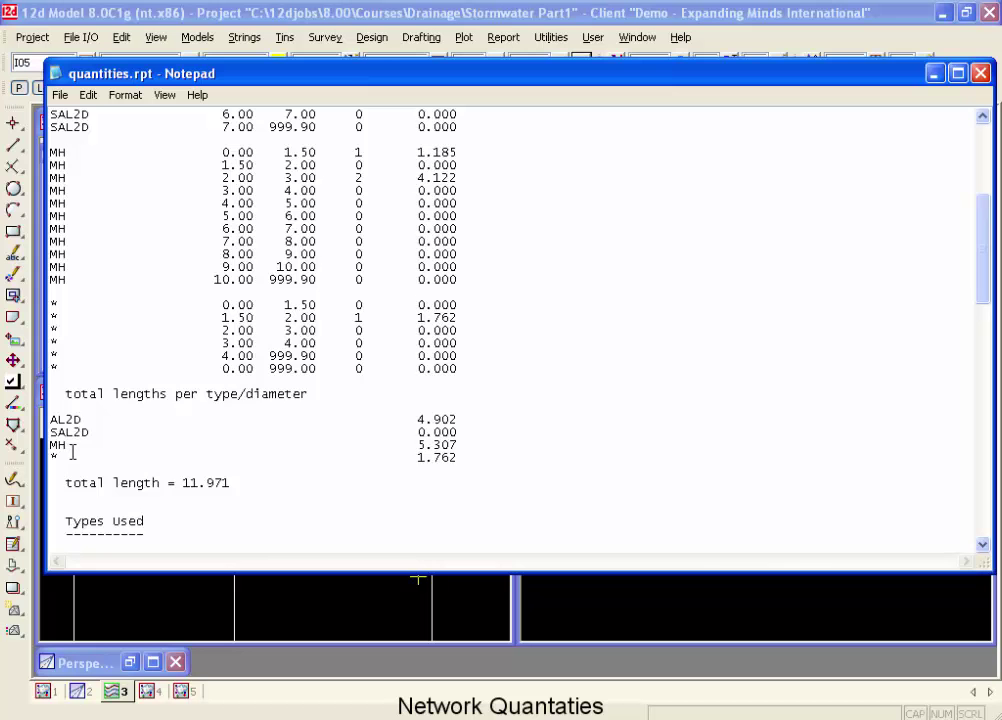
{"action": "scroll", "coordinate": [70, 452], "scroll_direction": "down", "scroll_amount": 3}
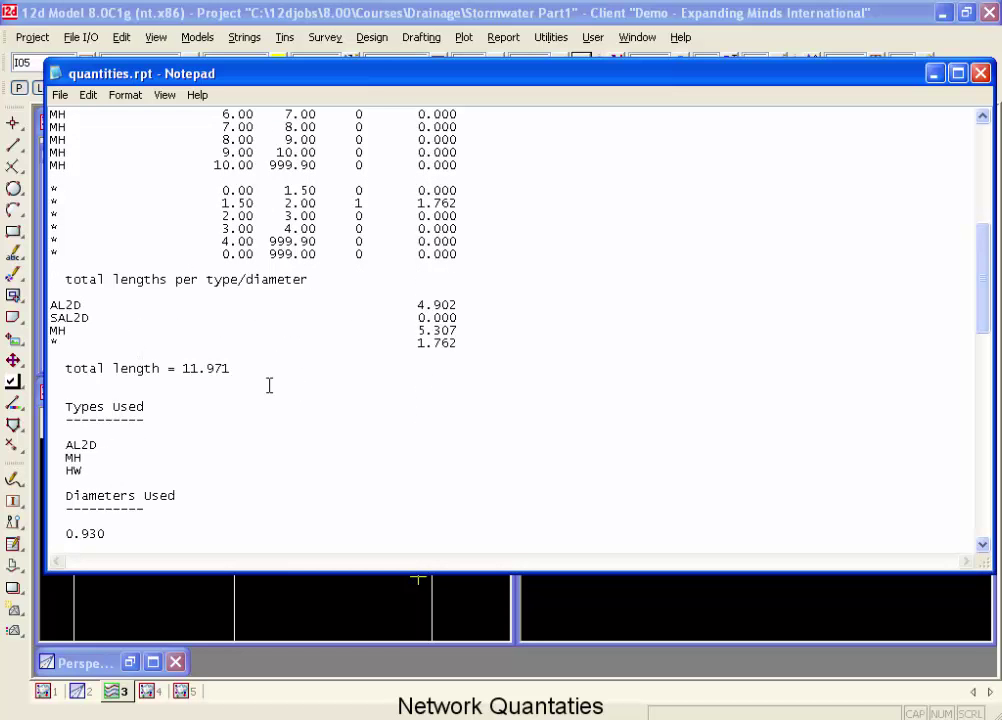
{"action": "left_click", "coordinate": [69, 471]}
{"action": "scroll", "coordinate": [70, 478], "scroll_direction": "down", "scroll_amount": 2}
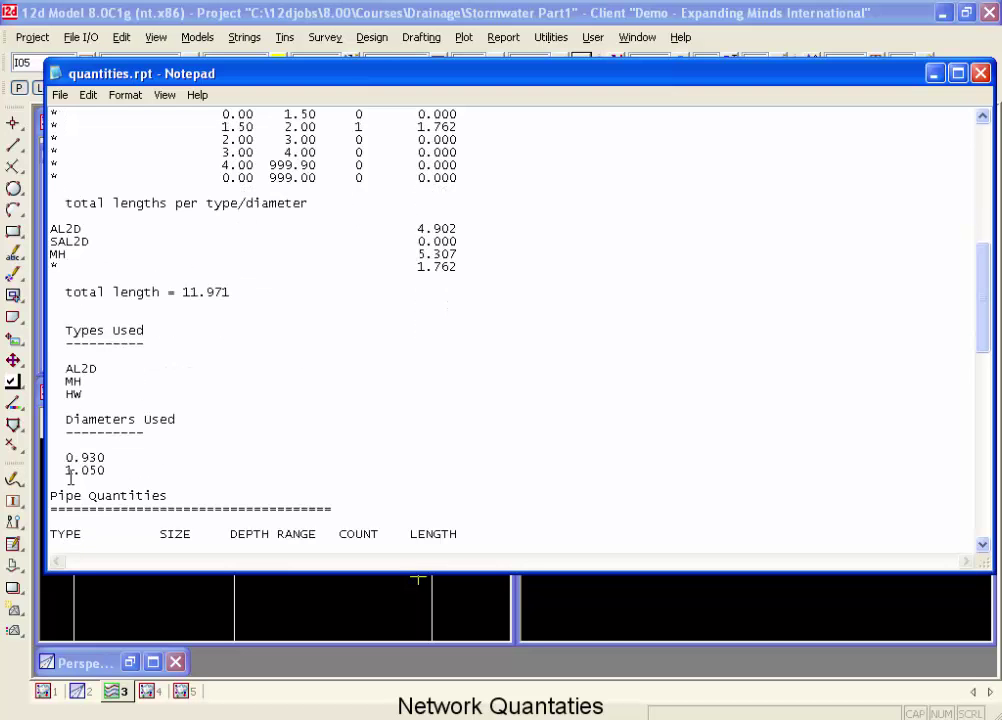
{"action": "double_click", "coordinate": [70, 395]}
{"action": "double_click", "coordinate": [54, 266]}
{"action": "left_click", "coordinate": [415, 266]}
{"action": "left_click_drag", "start_coordinate": [415, 266], "coordinate": [465, 273]}
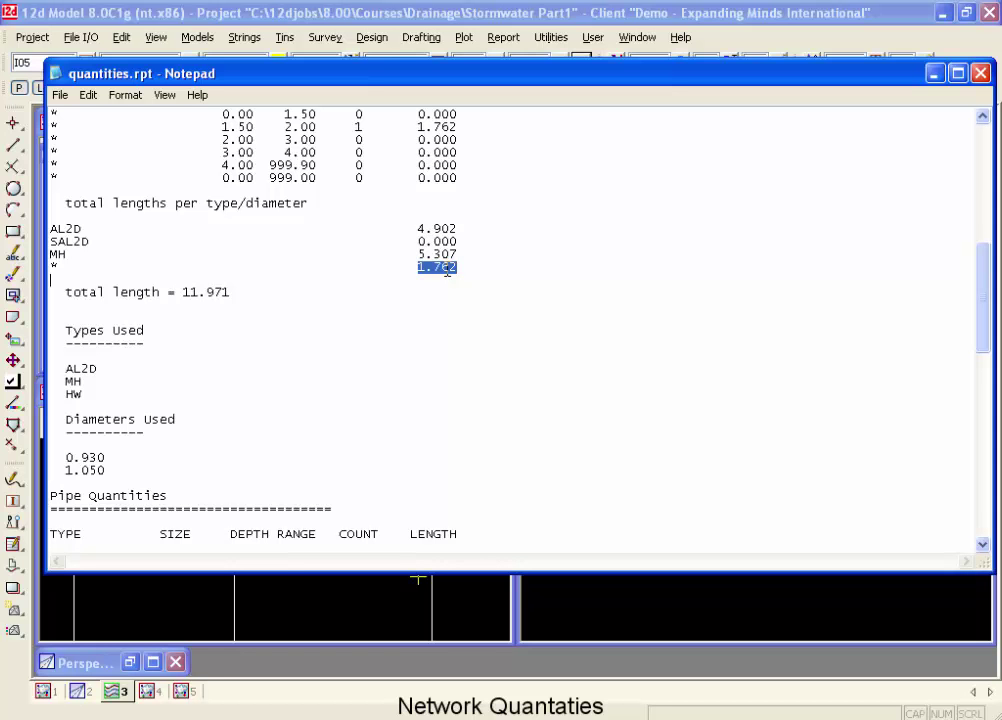
- Scroll through the Pipe Quantities table and totals in quantities.rpt
{"action": "scroll", "coordinate": [447, 270], "scroll_direction": "down", "scroll_amount": 6}
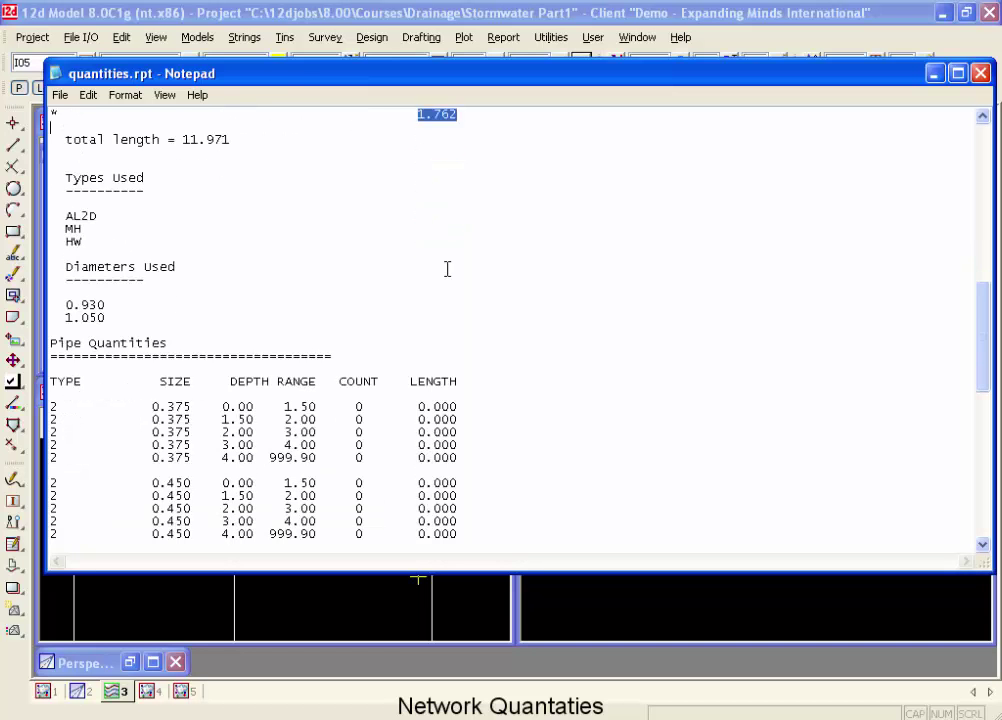
{"action": "scroll", "coordinate": [447, 270], "scroll_direction": "down", "scroll_amount": 1}
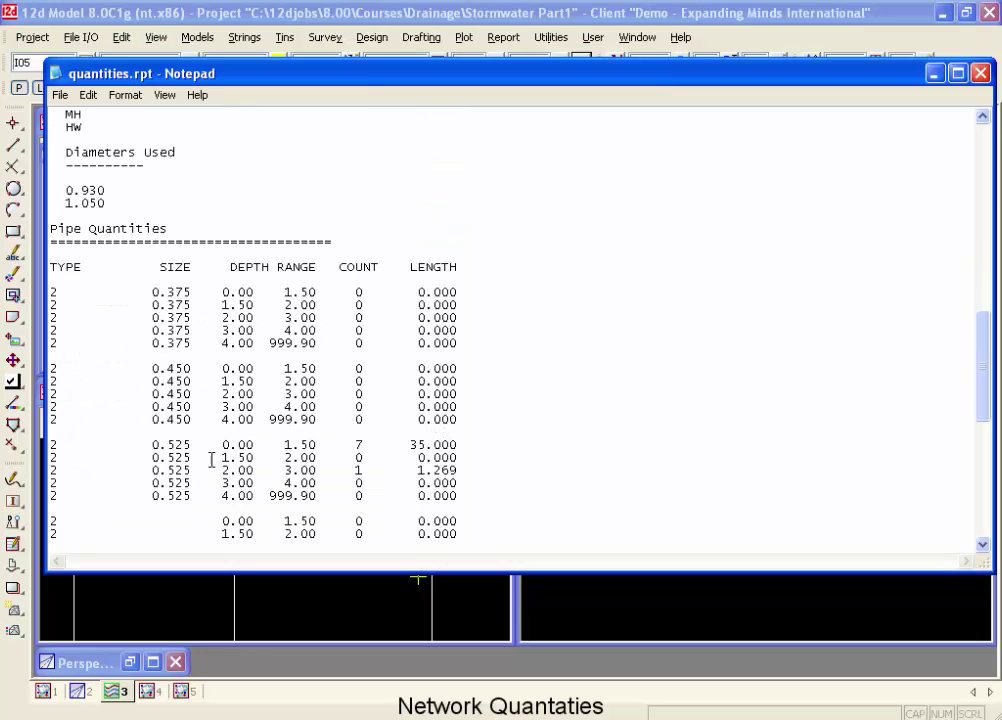
{"action": "scroll", "coordinate": [215, 459], "scroll_direction": "down", "scroll_amount": 1}
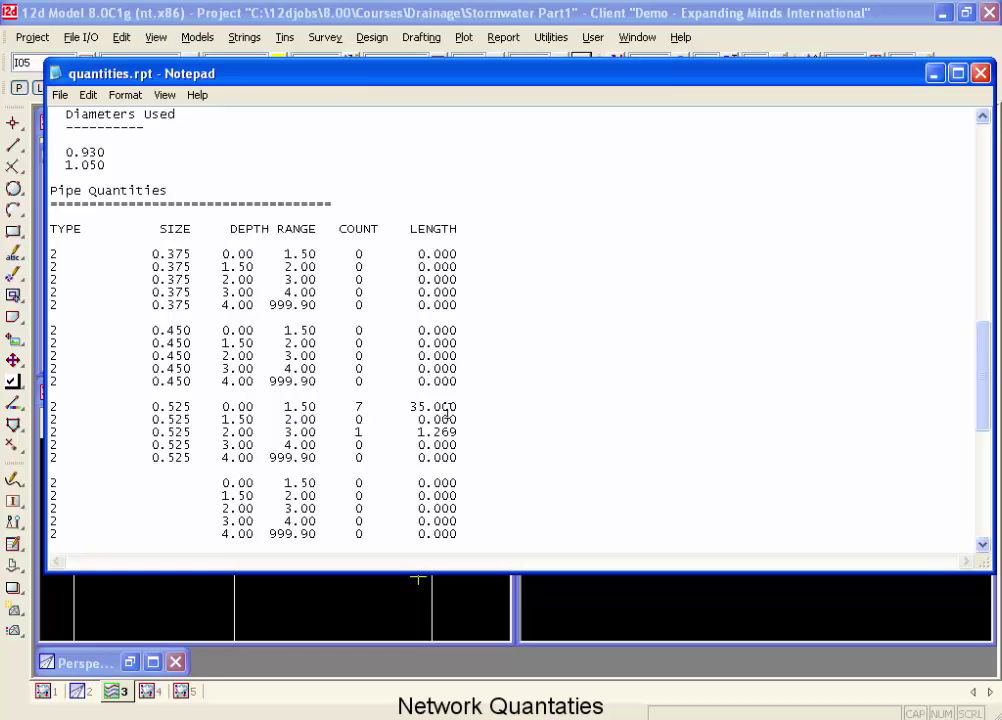
{"action": "scroll", "coordinate": [441, 410], "scroll_direction": "down", "scroll_amount": 1}
{"action": "scroll", "coordinate": [441, 410], "scroll_direction": "down", "scroll_amount": 3}
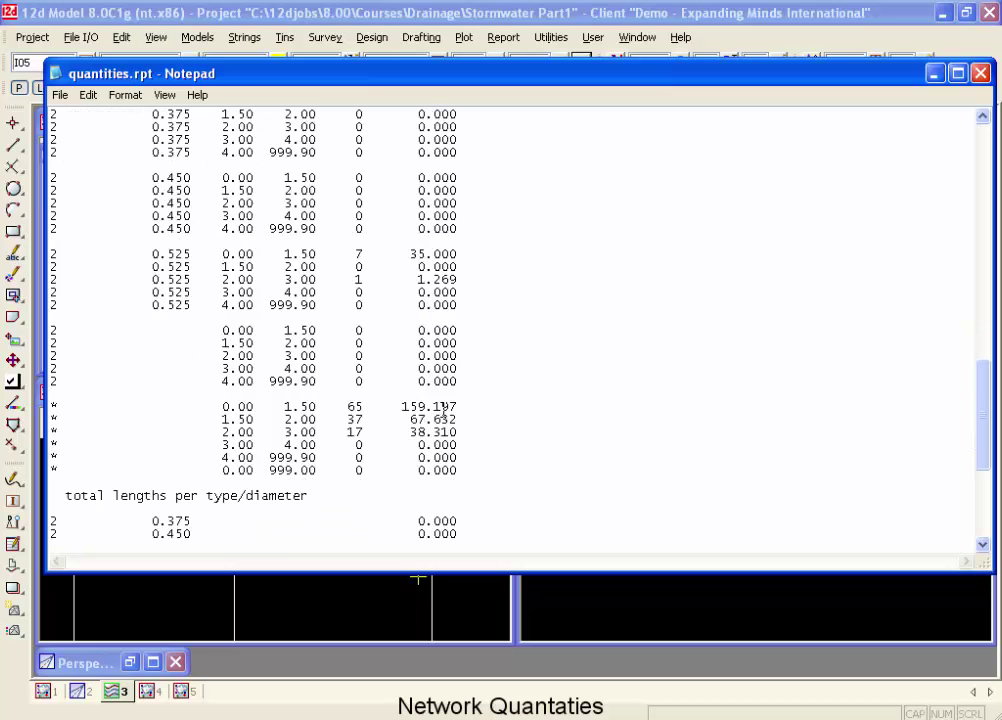
{"action": "scroll", "coordinate": [441, 410], "scroll_direction": "down", "scroll_amount": 1}
{"action": "scroll", "coordinate": [443, 410], "scroll_direction": "down", "scroll_amount": 1}
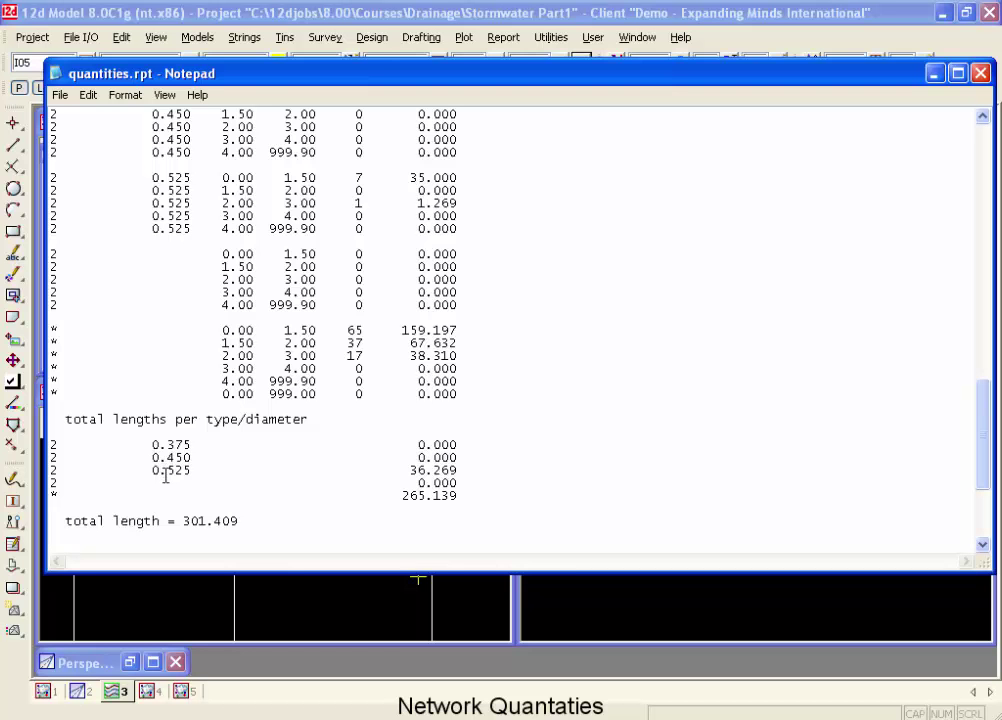
{"action": "scroll", "coordinate": [174, 460], "scroll_direction": "up", "scroll_amount": 3}
{"action": "scroll", "coordinate": [174, 462], "scroll_direction": "down", "scroll_amount": 1}
{"action": "scroll", "coordinate": [174, 462], "scroll_direction": "down", "scroll_amount": 3}
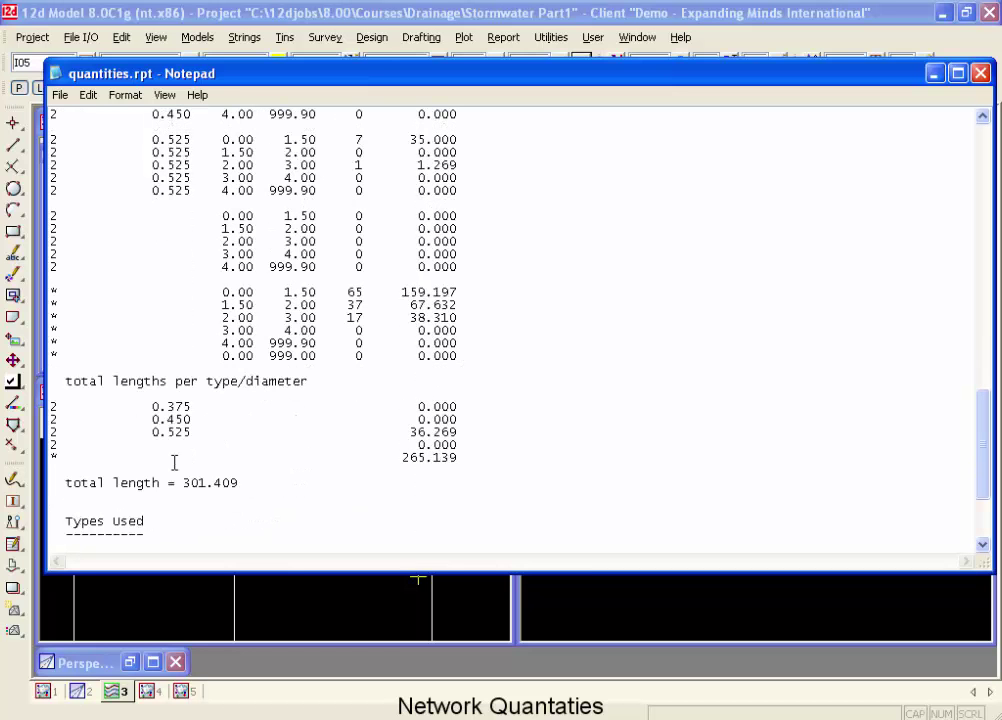
{"action": "scroll", "coordinate": [174, 462], "scroll_direction": "down", "scroll_amount": 1}
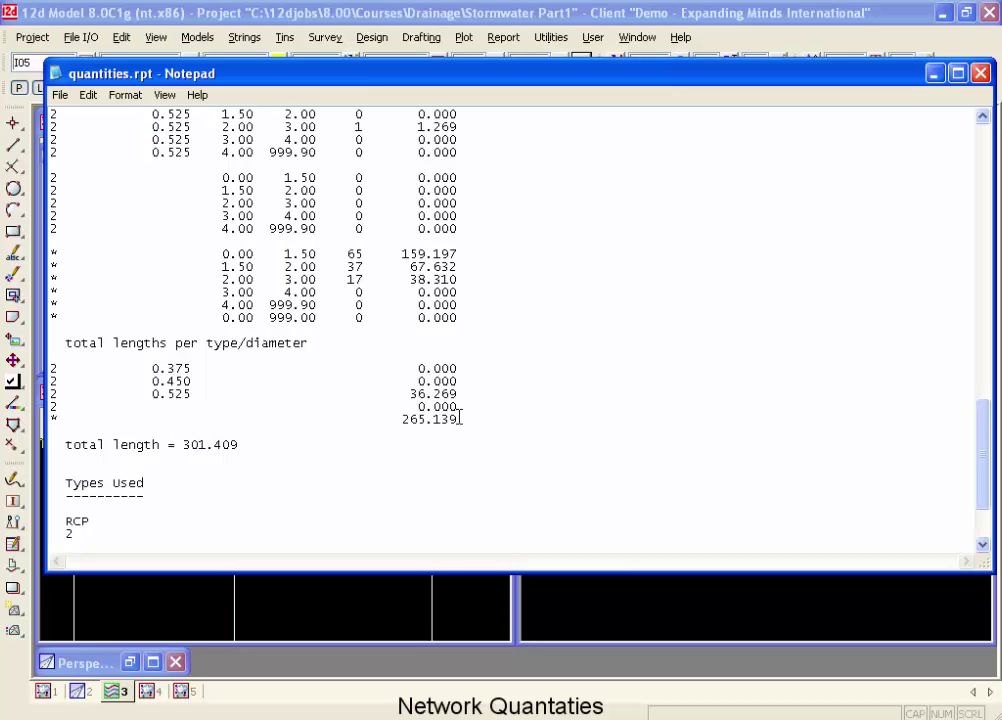
{"action": "scroll", "coordinate": [459, 418], "scroll_direction": "down", "scroll_amount": 3}
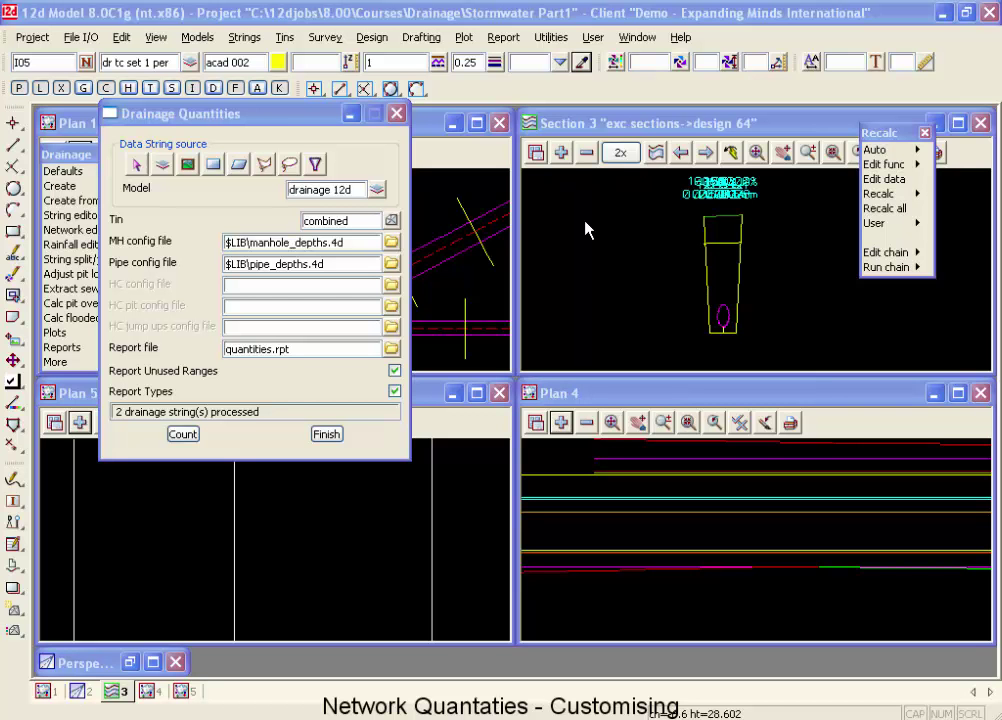
- Open manhole_depths.4d from the MH config file field in Notepad
{"action": "left_click", "coordinate": [389, 244]}
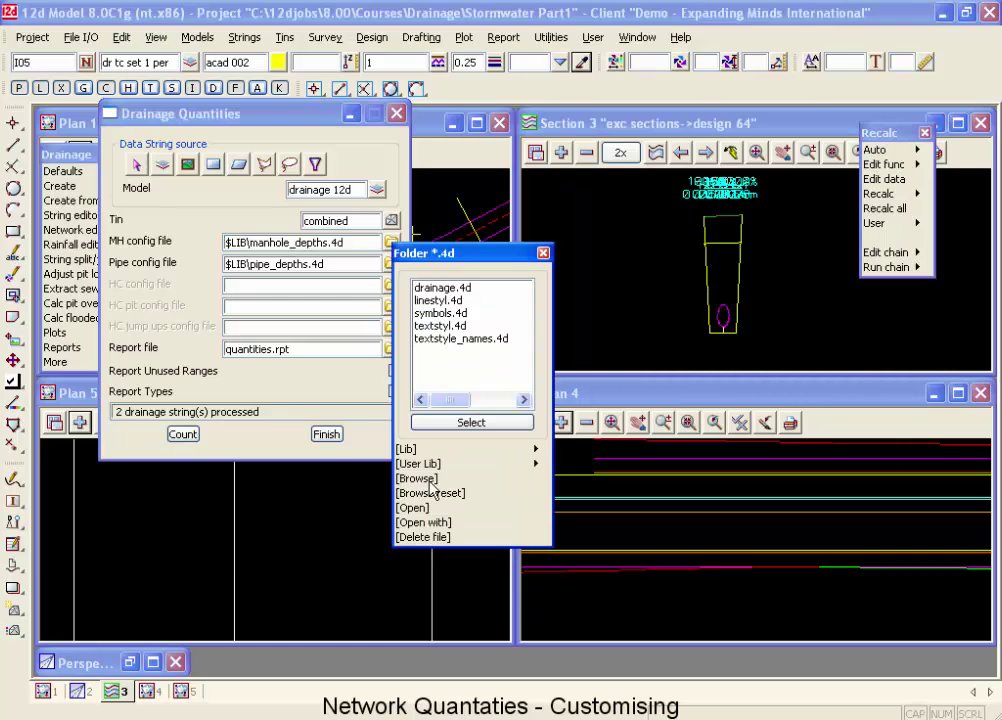
{"action": "left_click", "coordinate": [416, 520]}
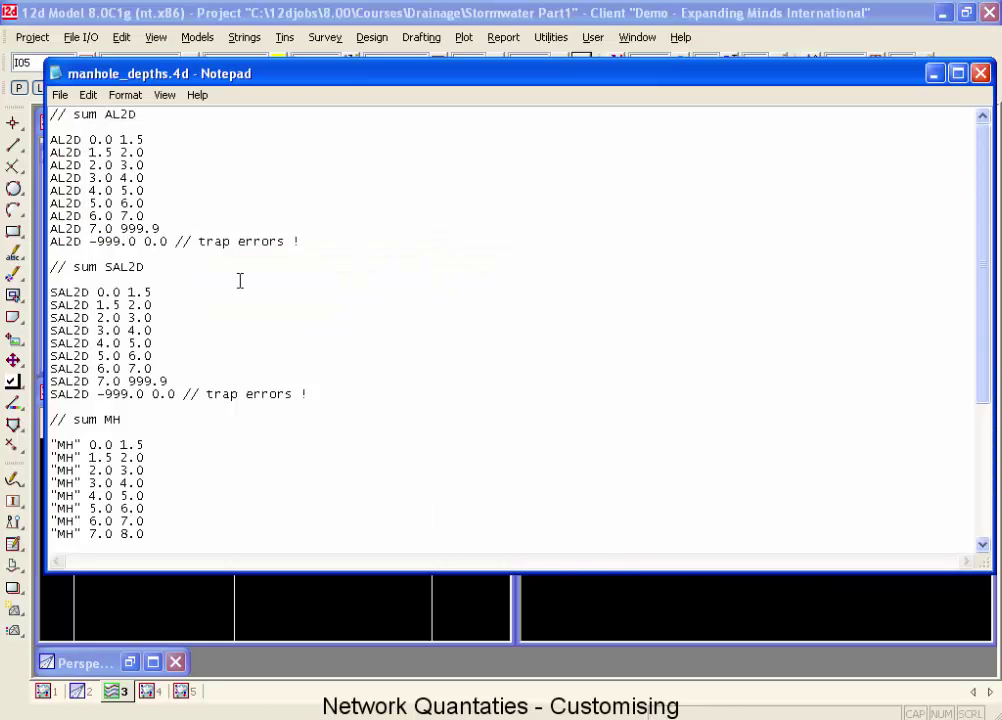
{"action": "scroll", "coordinate": [221, 275], "scroll_direction": "down", "scroll_amount": 1}
{"action": "scroll", "coordinate": [190, 272], "scroll_direction": "up", "scroll_amount": 1}
{"action": "left_click", "coordinate": [165, 228]}
{"action": "left_click", "coordinate": [175, 241]}
{"action": "scroll", "coordinate": [127, 300], "scroll_direction": "down", "scroll_amount": 3}
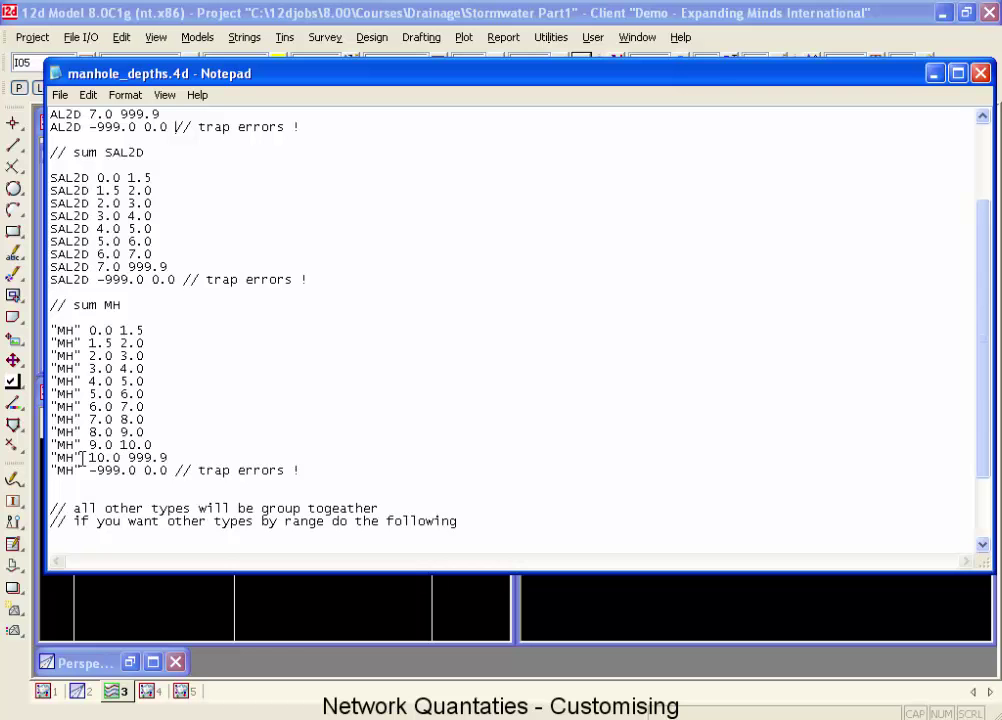
{"action": "type", "text": "\"*\" 0.0 1.5 \"*\" 1.5 2.0 \"*\" 2.0 3.0 \"*\" 3.0 4.0 \"*\" 4.0 999.9 \"*\" -999.0 0.0  // trap errors !"}
{"action": "scroll", "coordinate": [82, 458], "scroll_direction": "down", "scroll_amount": 1}
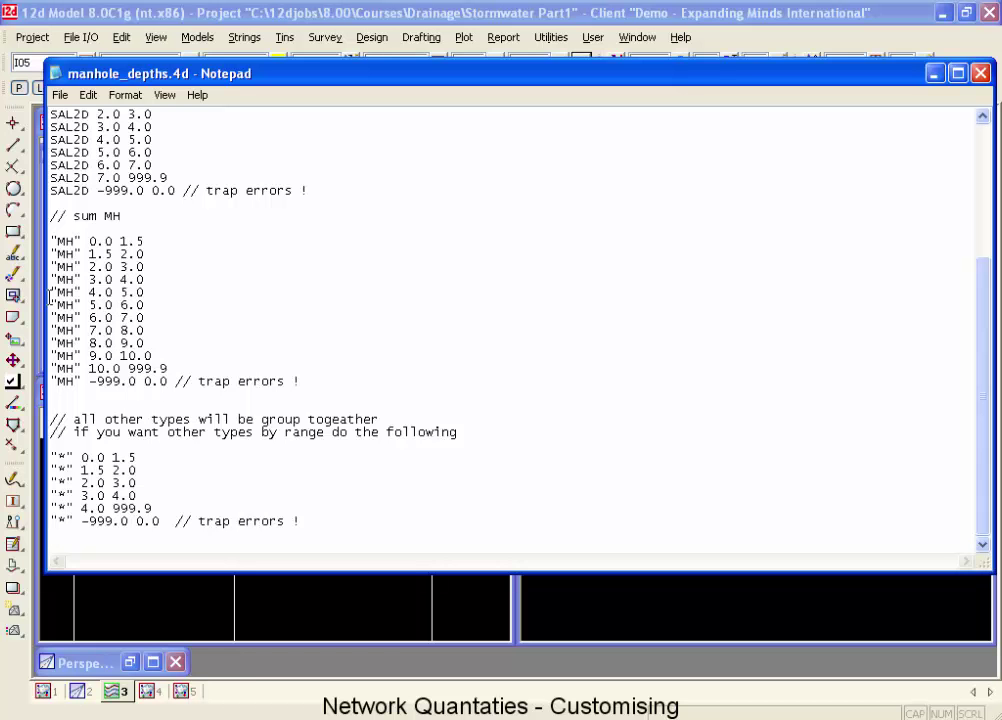
- Add headwall lines 'HW 0.0 999', 'HW -999 0.0' and 'HW -999 999' below the MH entries
{"action": "left_click", "coordinate": [75, 395]}
{"action": "key", "text": "Return"}
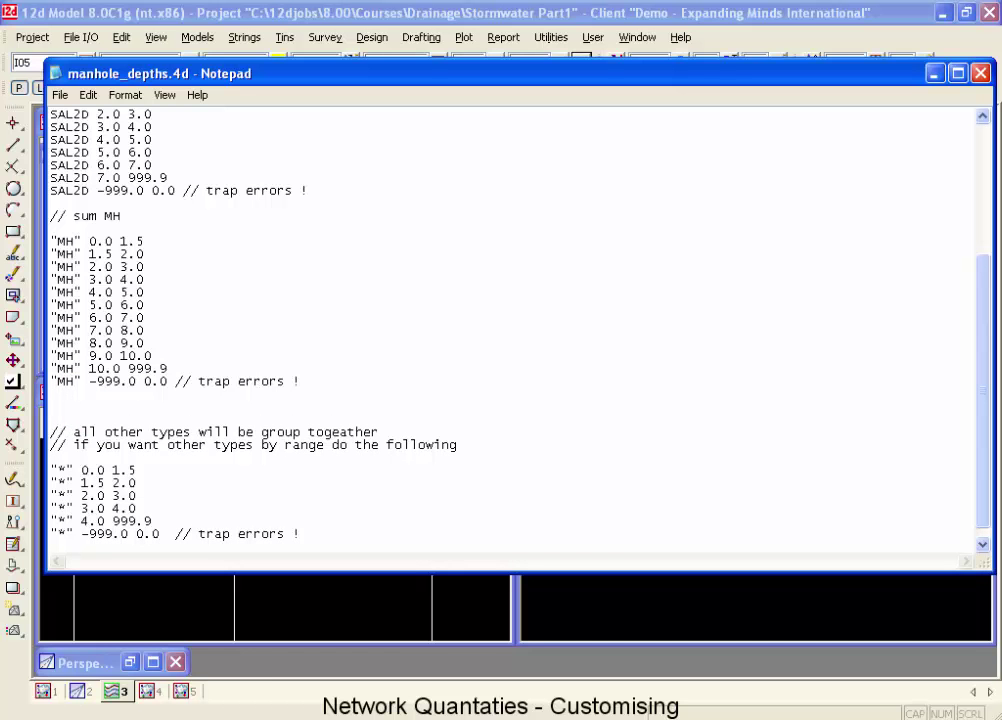
{"action": "type", "text": "HW 0.0 999"}
{"action": "key", "text": "Return"}
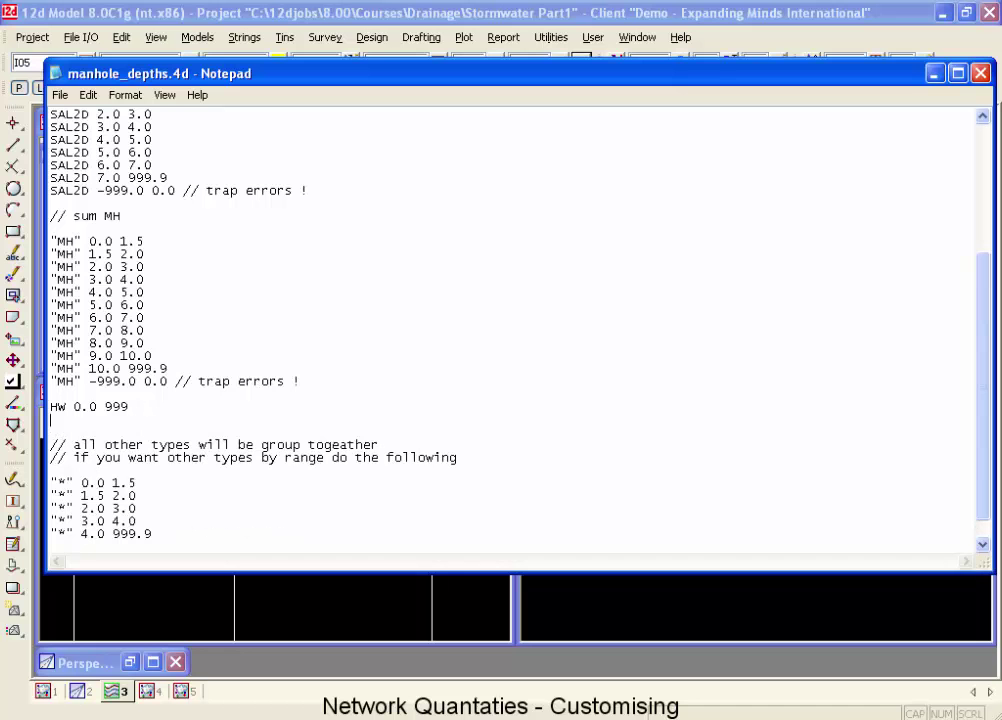
{"action": "type", "text": "HW -999 0.0"}
{"action": "key", "text": "Return"}
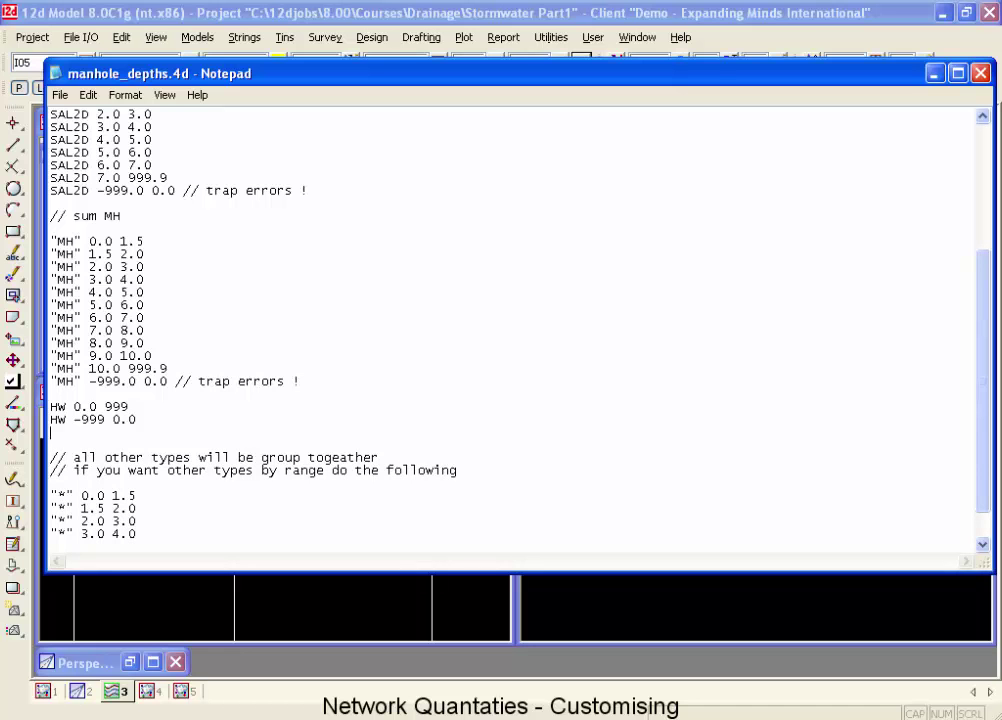
{"action": "type", "text": "HW -999 999"}
- Save manhole_depths.4d and open pipe_depths.4d from the Pipe config file field
{"action": "left_click", "coordinate": [981, 73]}
{"action": "left_click", "coordinate": [441, 431]}
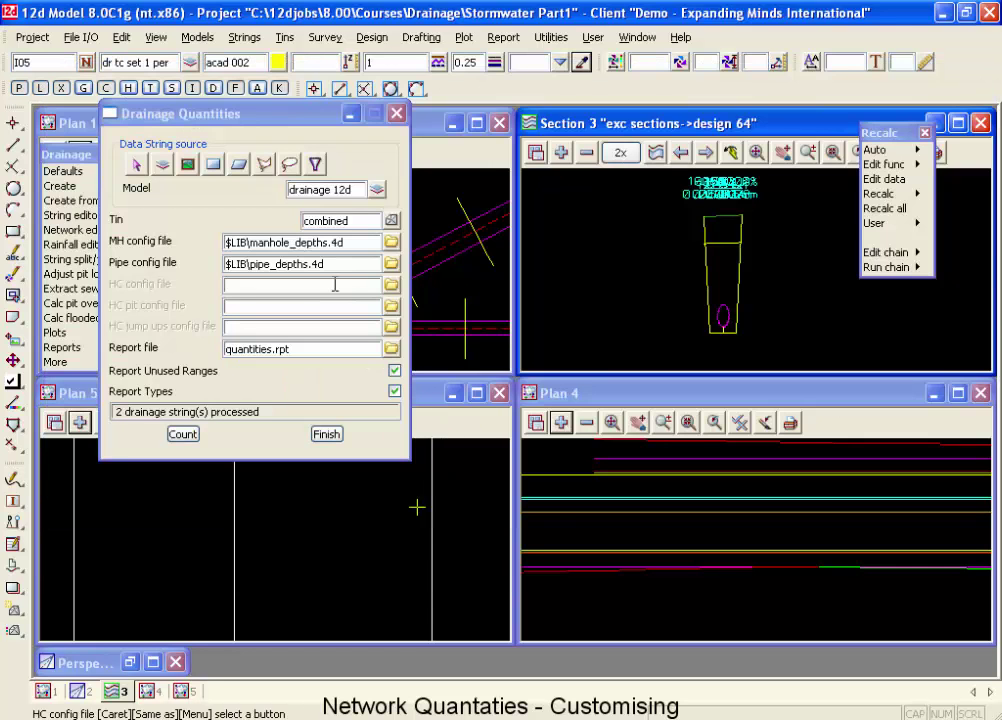
{"action": "left_click", "coordinate": [391, 266]}
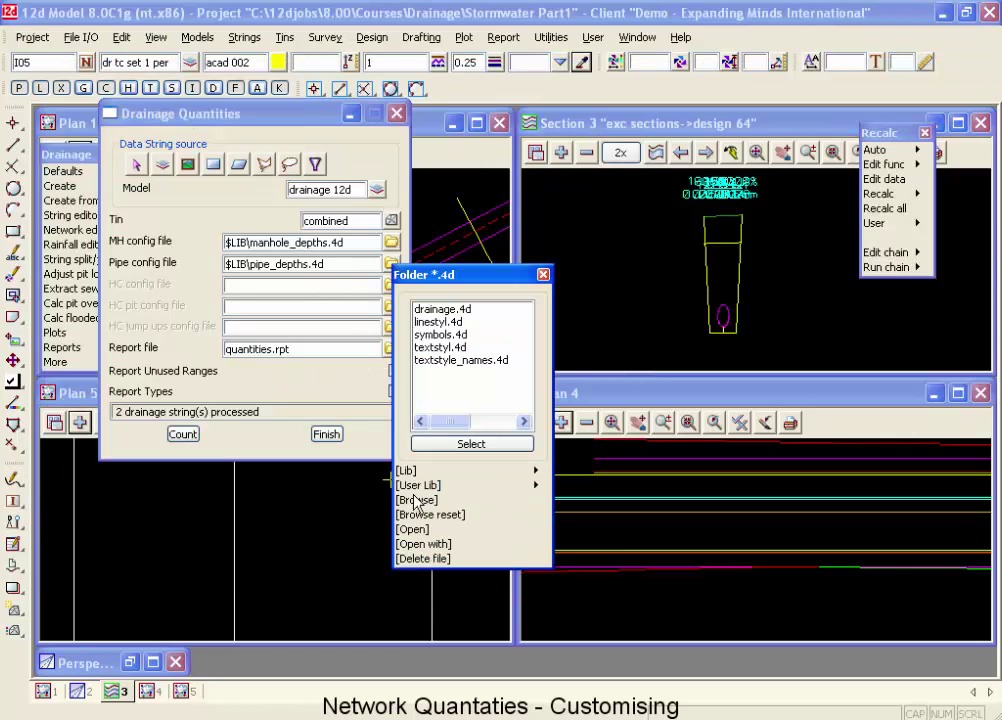
{"action": "left_click", "coordinate": [426, 531]}
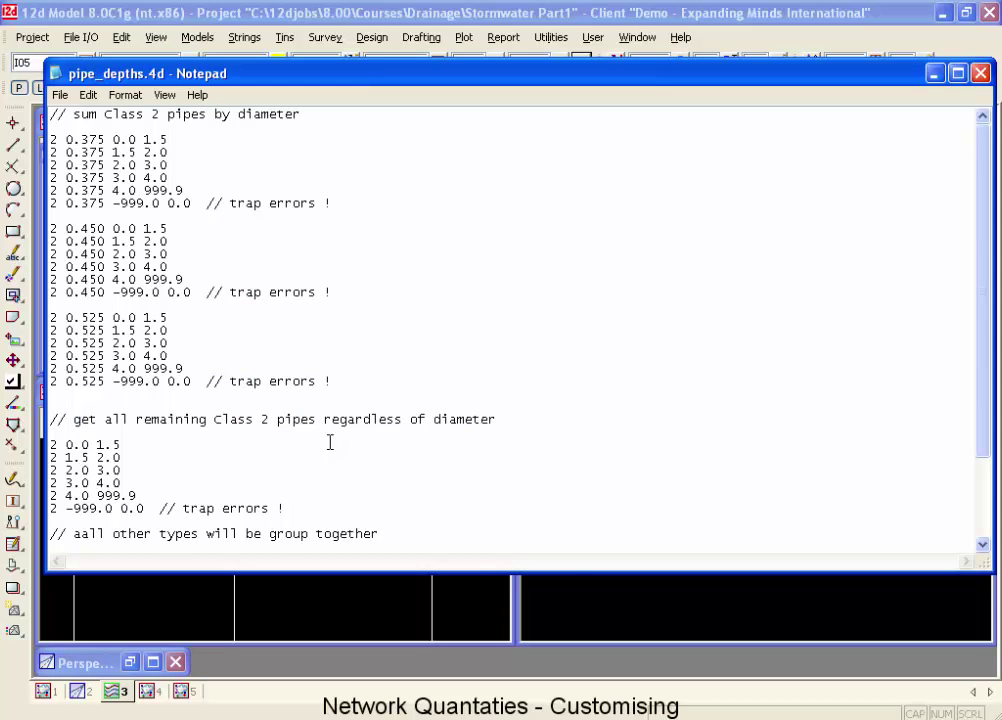
- Place the cursor at the start of the first Class 2 0.375 line
{"action": "scroll", "coordinate": [329, 442], "scroll_direction": "down", "scroll_amount": 1}
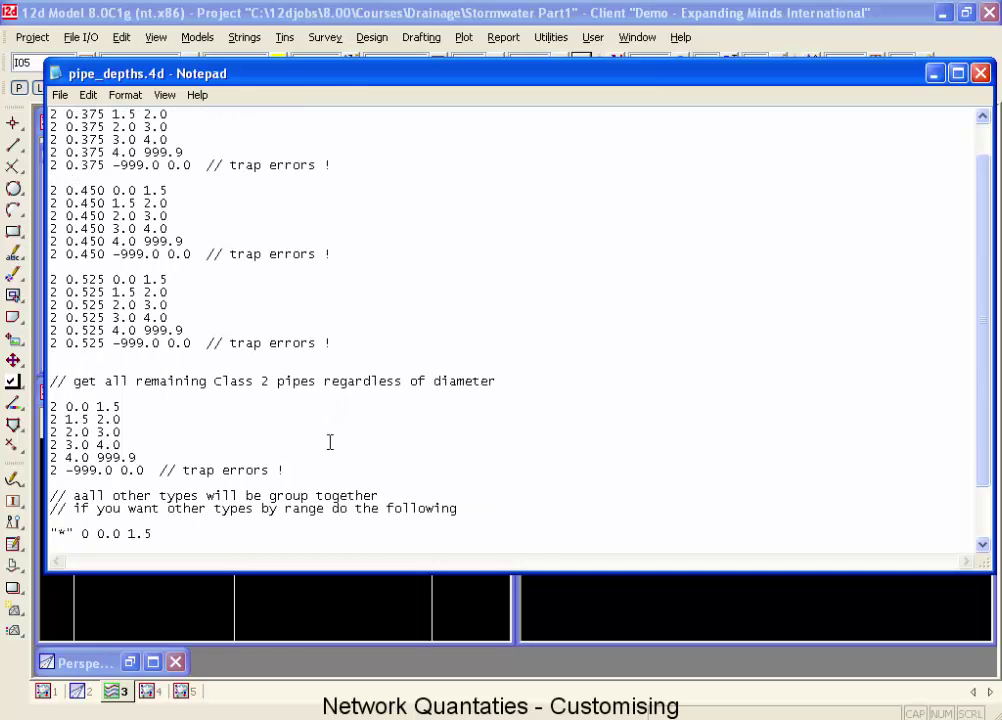
{"action": "scroll", "coordinate": [329, 442], "scroll_direction": "up", "scroll_amount": 1}
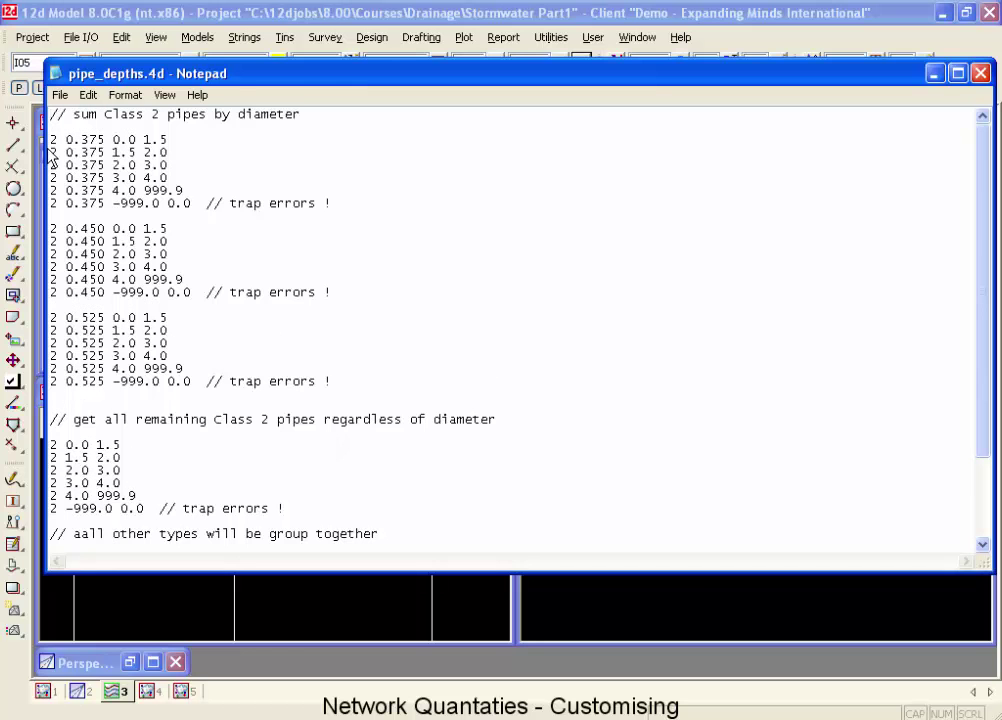
{"action": "left_click", "coordinate": [169, 140]}
{"action": "left_click", "coordinate": [86, 141]}
- Copy the Class 2 pipe depth block and paste a duplicate below it
{"action": "key", "text": "shift+Down"}
{"action": "key", "text": "shift+Down"}
{"action": "key", "text": "shift+Down"}
{"action": "key", "text": "shift+Down"}
{"action": "key", "text": "shift+Down"}
{"action": "key", "text": "shift+Down"}
{"action": "key", "text": "shift+Down"}
{"action": "key", "text": "shift+Down"}
{"action": "key", "text": "shift+Down"}
{"action": "key", "text": "shift+Down"}
{"action": "key", "text": "shift+Down"}
{"action": "key", "text": "shift+Down"}
{"action": "key", "text": "shift+Down"}
{"action": "key", "text": "shift+Down"}
{"action": "key", "text": "shift+Down"}
{"action": "key", "text": "shift+Down"}
{"action": "key", "text": "shift+Down"}
{"action": "key", "text": "shift+Down"}
{"action": "key", "text": "shift+Down"}
{"action": "key", "text": "shift+Down"}
{"action": "key", "text": "shift+Down"}
{"action": "key", "text": "ctrl+c"}
{"action": "key", "text": "shift+Up"}
{"action": "key", "text": "shift+Up"}
{"action": "key", "text": "shift+Up"}
{"action": "key", "text": "shift+Up"}
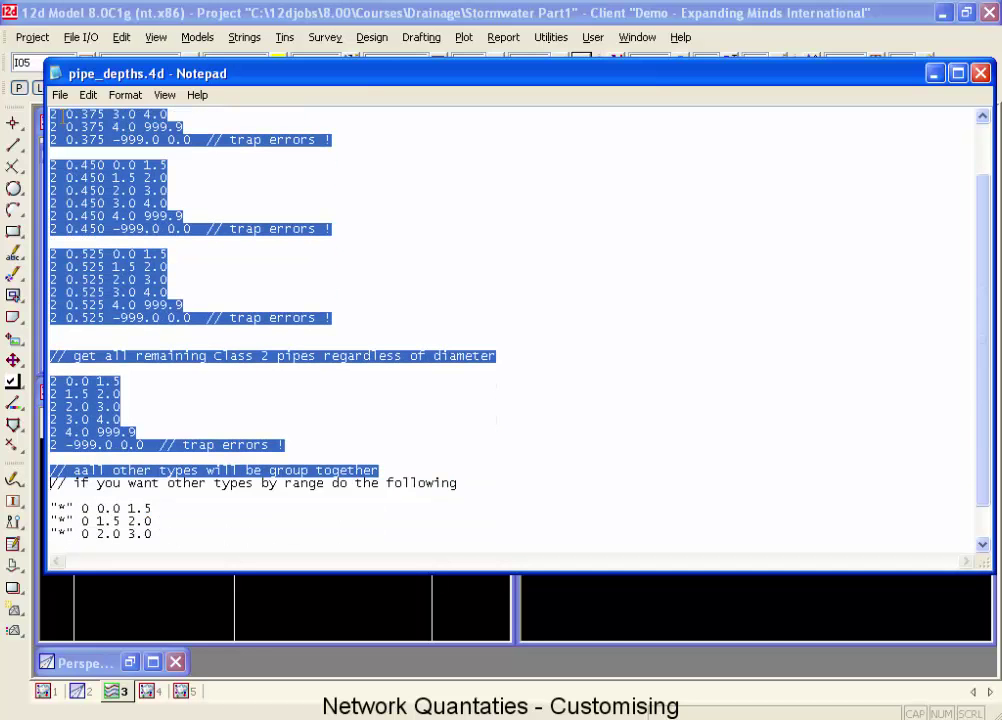
{"action": "key", "text": "Up"}
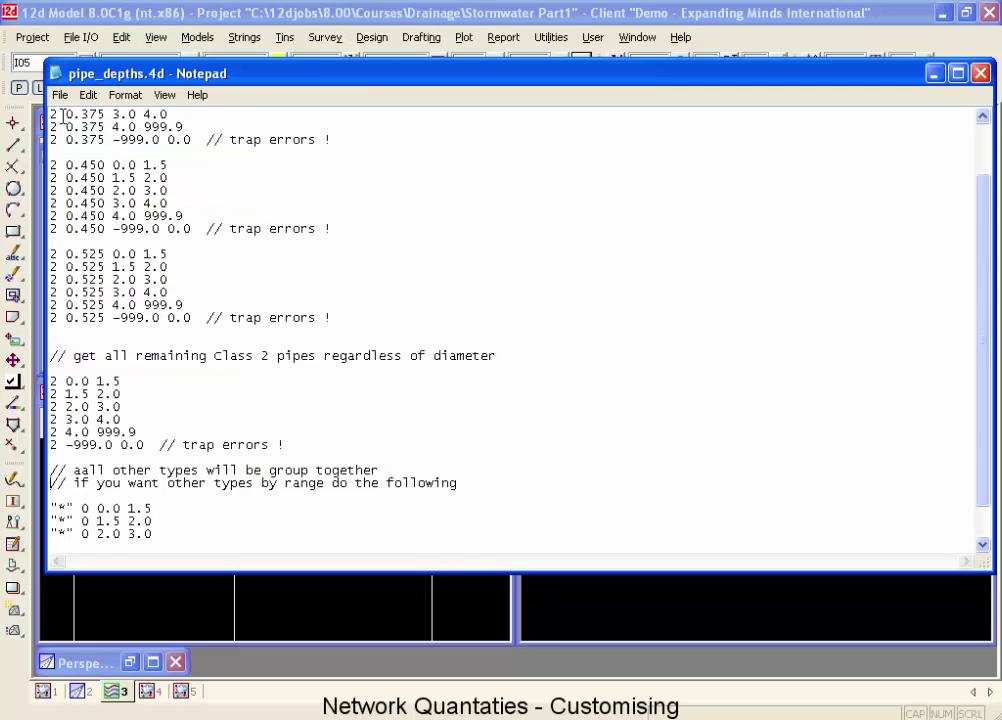
{"action": "key", "text": "Return"}
{"action": "key", "text": "Return"}
{"action": "key", "text": "Return"}
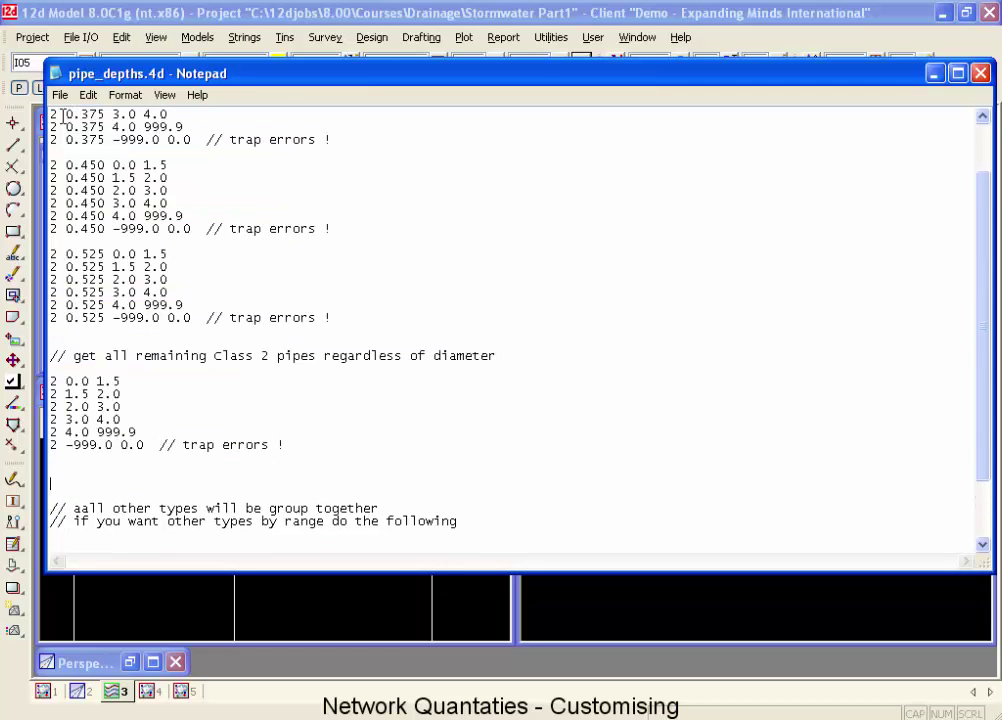
{"action": "key", "text": "ctrl+v"}
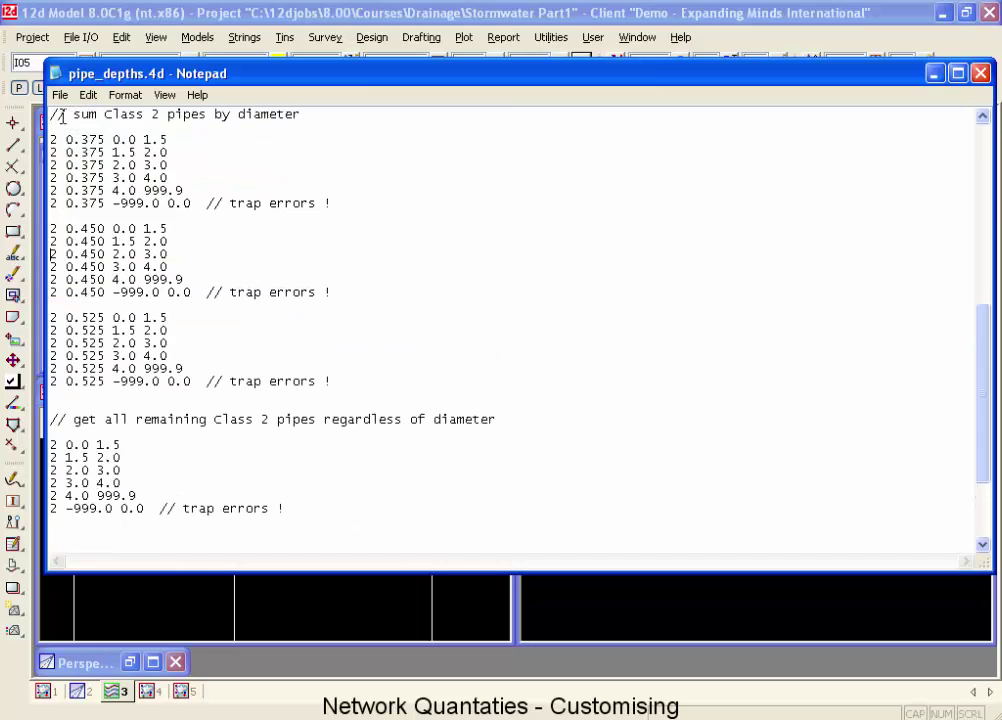
{"action": "scroll", "coordinate": [62, 116], "scroll_direction": "up", "scroll_amount": 9}
{"action": "scroll", "coordinate": [62, 116], "scroll_direction": "up", "scroll_amount": 3}
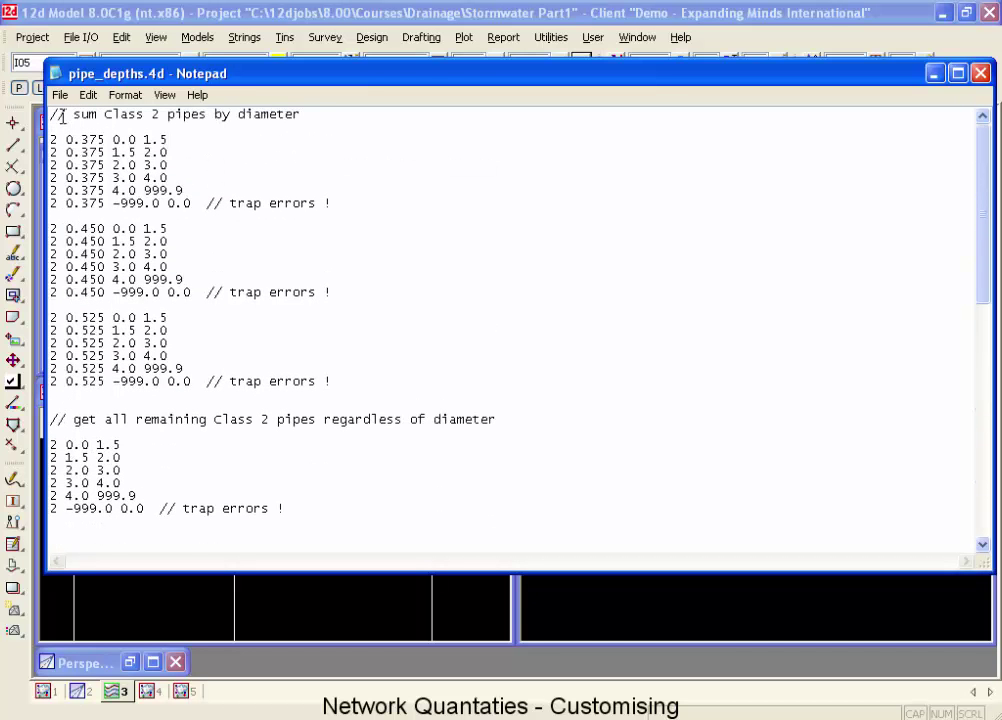
{"action": "key", "text": "Down"}
{"action": "key", "text": "Down"}
{"action": "key", "text": "Down"}
{"action": "key", "text": "Down"}
{"action": "key", "text": "Down"}
{"action": "key", "text": "Down"}
{"action": "key", "text": "Down"}
{"action": "key", "text": "Down"}
{"action": "key", "text": "Down"}
{"action": "key", "text": "Down"}
{"action": "key", "text": "Down"}
{"action": "key", "text": "Down"}
{"action": "key", "text": "Down"}
{"action": "key", "text": "Down"}
{"action": "key", "text": "Down"}
{"action": "key", "text": "Down"}
{"action": "key", "text": "Down"}
{"action": "key", "text": "Down"}
{"action": "key", "text": "Down"}
{"action": "key", "text": "Down"}
- Replace each class code 2 in the pasted block with RCP, including the catch-all lines
{"action": "key", "text": "ctrl+h"}
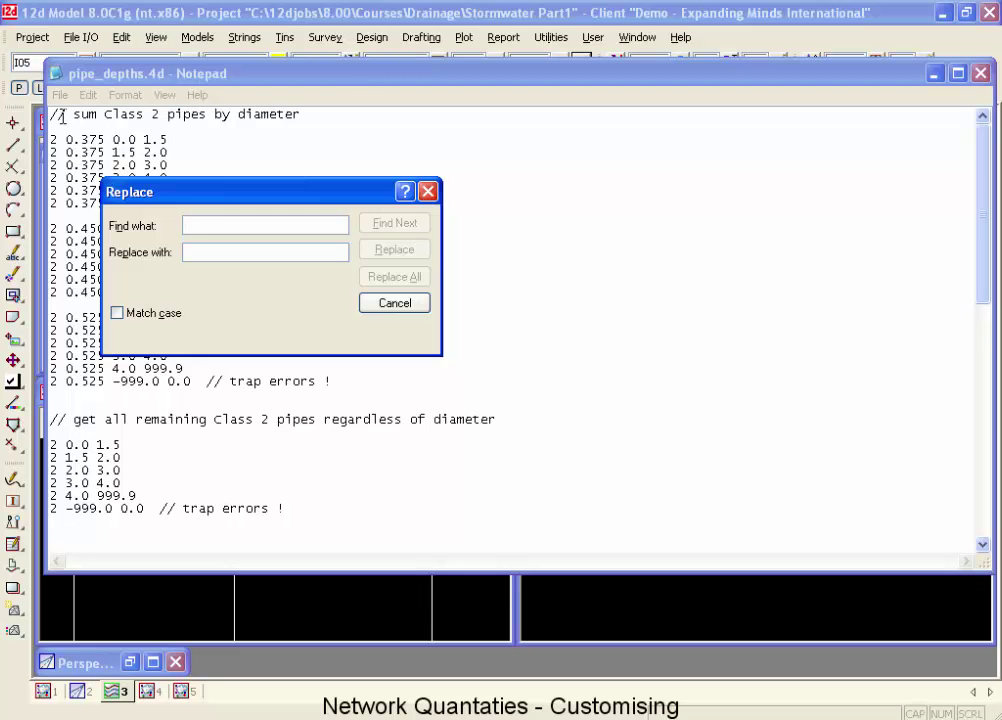
{"action": "type", "text": "2"}
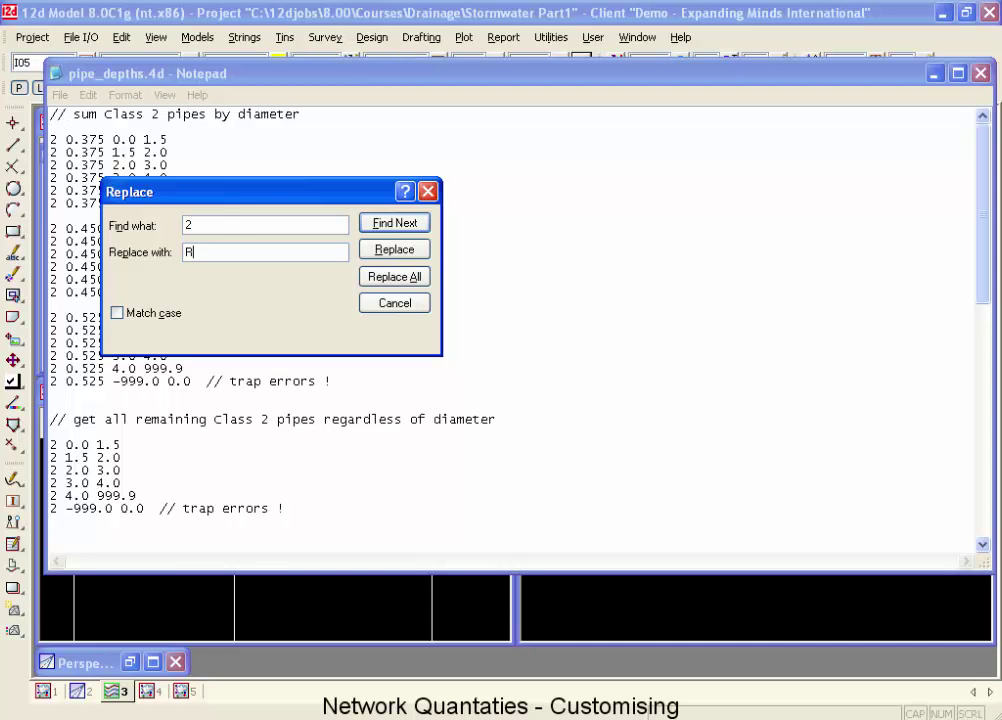
{"action": "type", "text": "P"}
{"action": "left_click", "coordinate": [385, 250]}
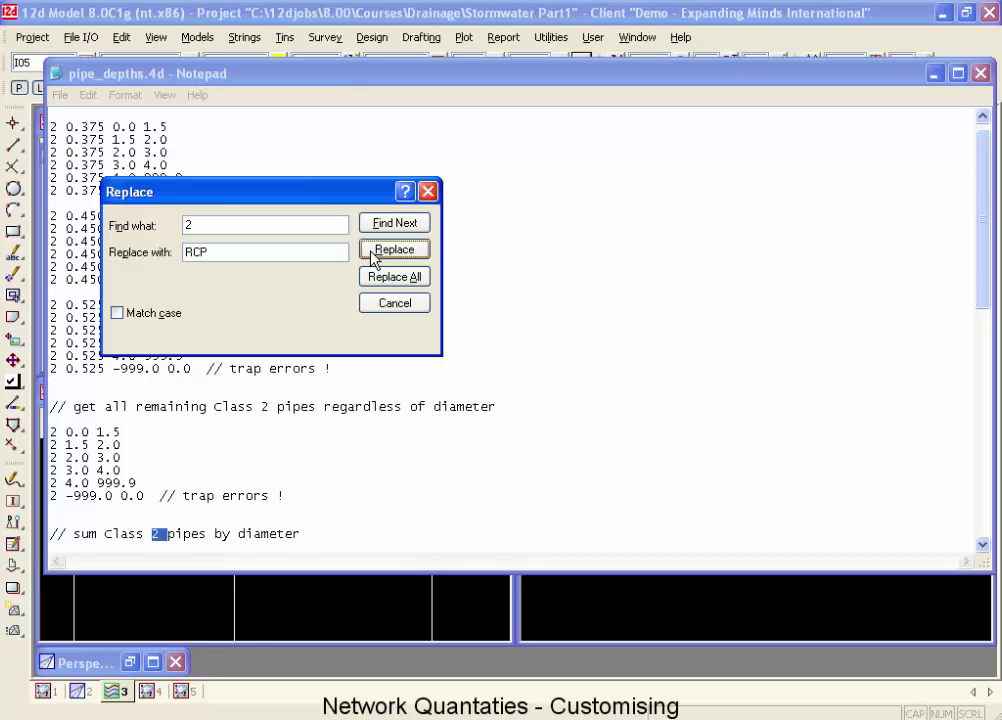
{"action": "left_click", "coordinate": [385, 250]}
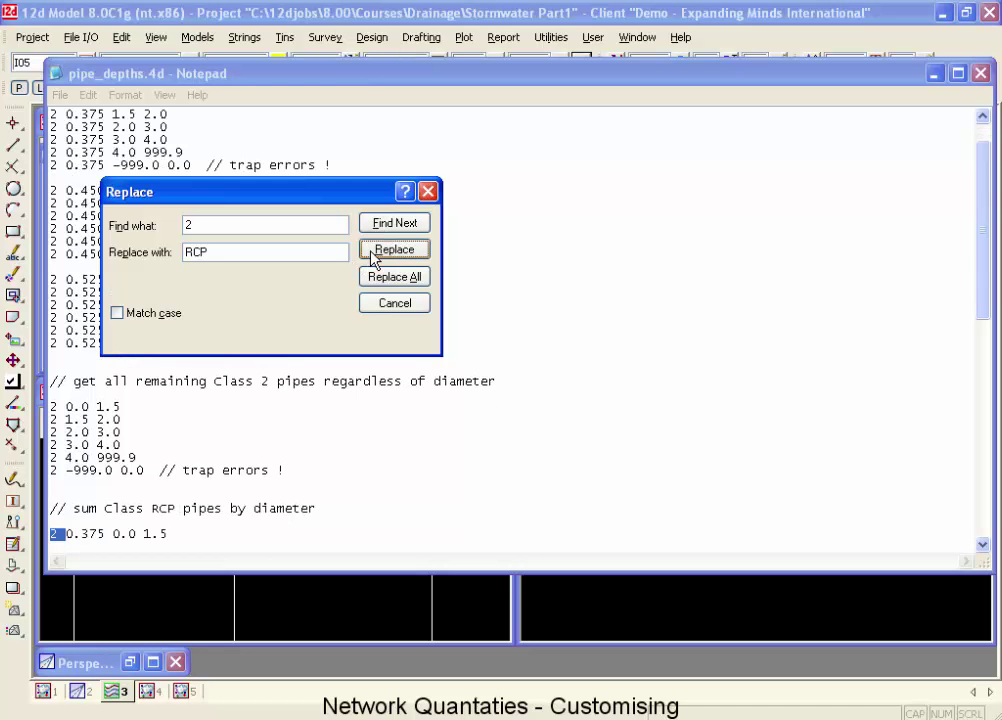
{"action": "left_click", "coordinate": [385, 250]}
{"action": "left_click", "coordinate": [385, 250]}
{"action": "left_click", "coordinate": [385, 250]}
{"action": "left_click", "coordinate": [385, 250]}
{"action": "left_click", "coordinate": [385, 250]}
{"action": "left_click", "coordinate": [385, 250]}
{"action": "left_click", "coordinate": [385, 250]}
{"action": "left_click", "coordinate": [372, 257]}
{"action": "left_click", "coordinate": [372, 257]}
{"action": "left_click", "coordinate": [372, 257]}
{"action": "left_click", "coordinate": [372, 257]}
{"action": "left_click", "coordinate": [372, 257]}
{"action": "left_click", "coordinate": [372, 257]}
{"action": "left_click", "coordinate": [372, 257]}
{"action": "left_click", "coordinate": [372, 257]}
{"action": "left_click", "coordinate": [372, 257]}
{"action": "left_click", "coordinate": [372, 257]}
{"action": "left_click", "coordinate": [372, 257]}
{"action": "left_click", "coordinate": [372, 257]}
{"action": "left_click", "coordinate": [372, 257]}
{"action": "left_click", "coordinate": [372, 257]}
{"action": "left_click", "coordinate": [372, 257]}
{"action": "left_click", "coordinate": [372, 257]}
{"action": "left_click", "coordinate": [372, 257]}
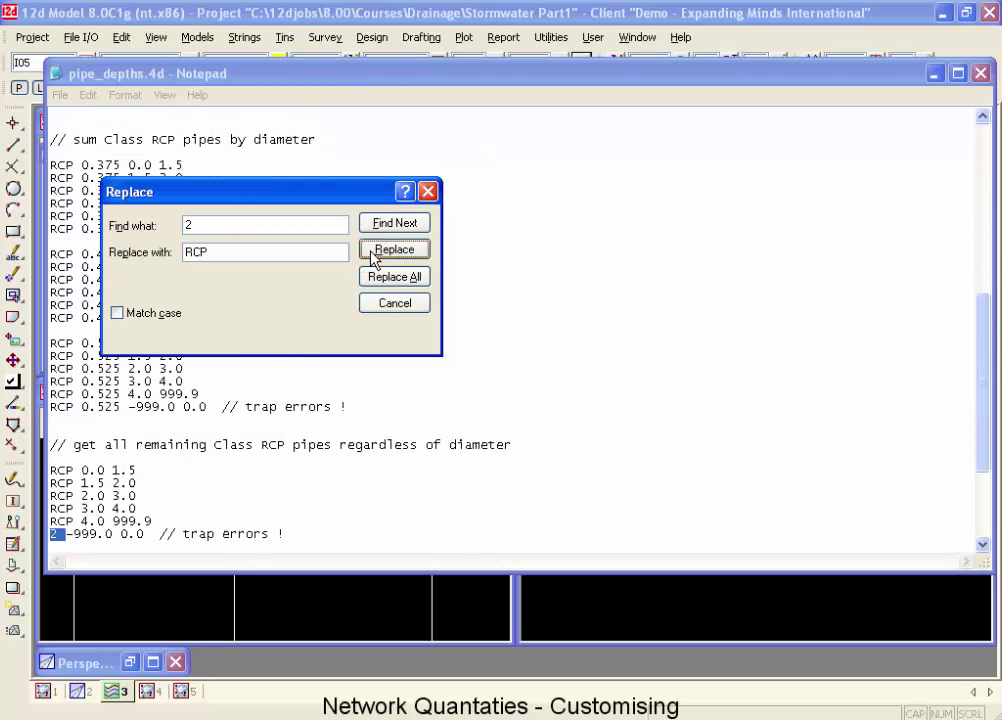
{"action": "left_click", "coordinate": [372, 257]}
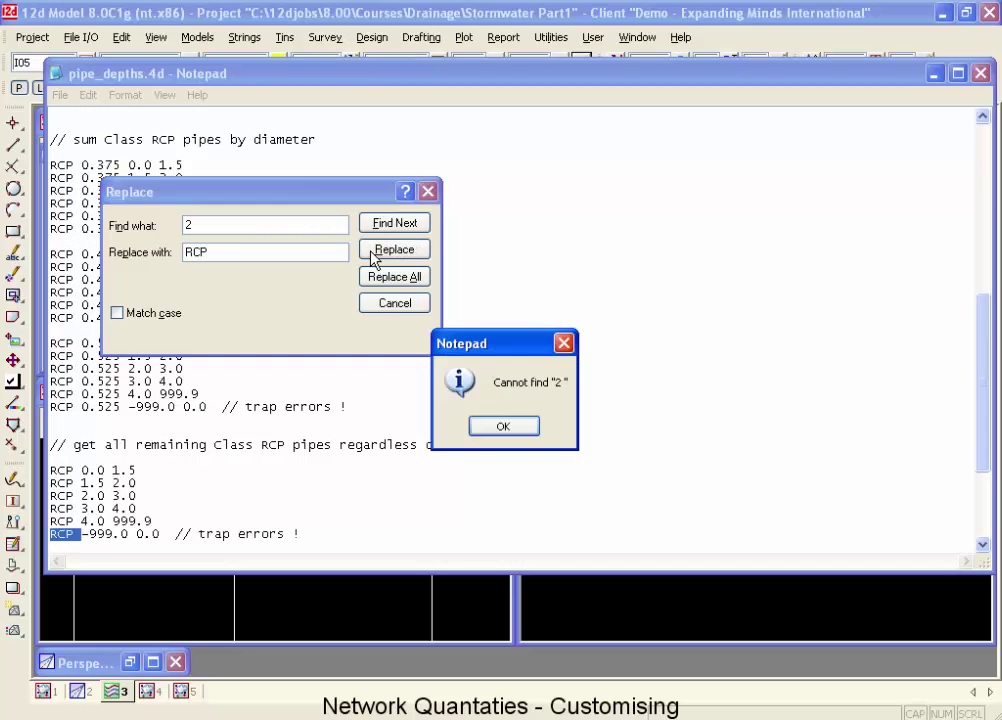
{"action": "left_click", "coordinate": [512, 428]}
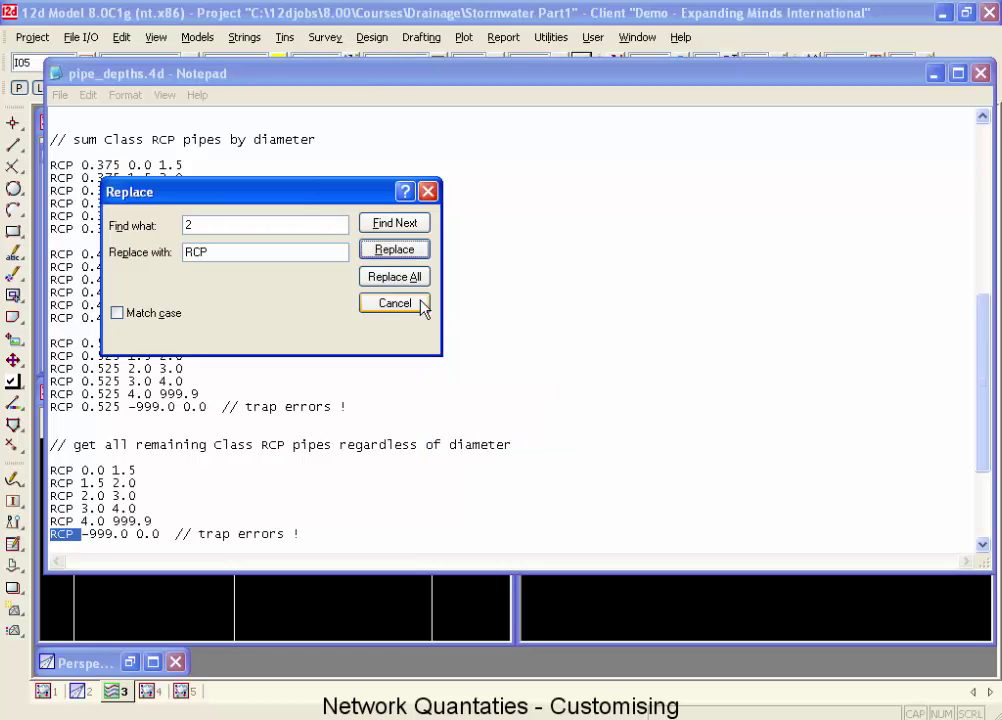
{"action": "left_click", "coordinate": [428, 191]}
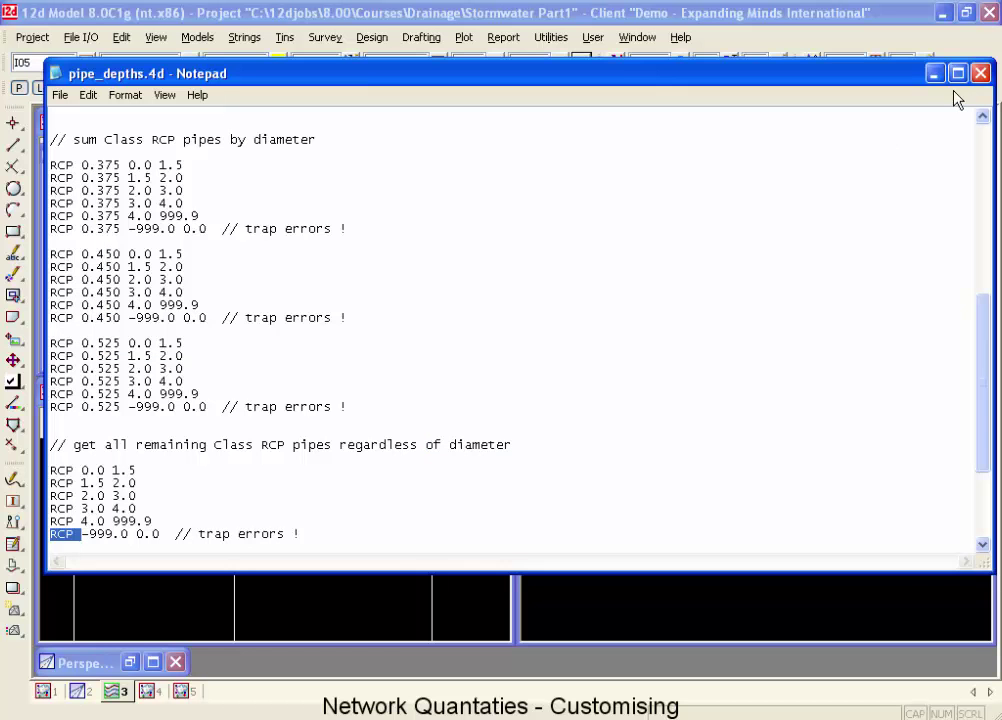
- Save pipe_depths.4d, untick Report Unused Ranges, and recount, replacing the existing quantities.rpt
{"action": "left_click", "coordinate": [980, 73]}
{"action": "left_click", "coordinate": [424, 429]}
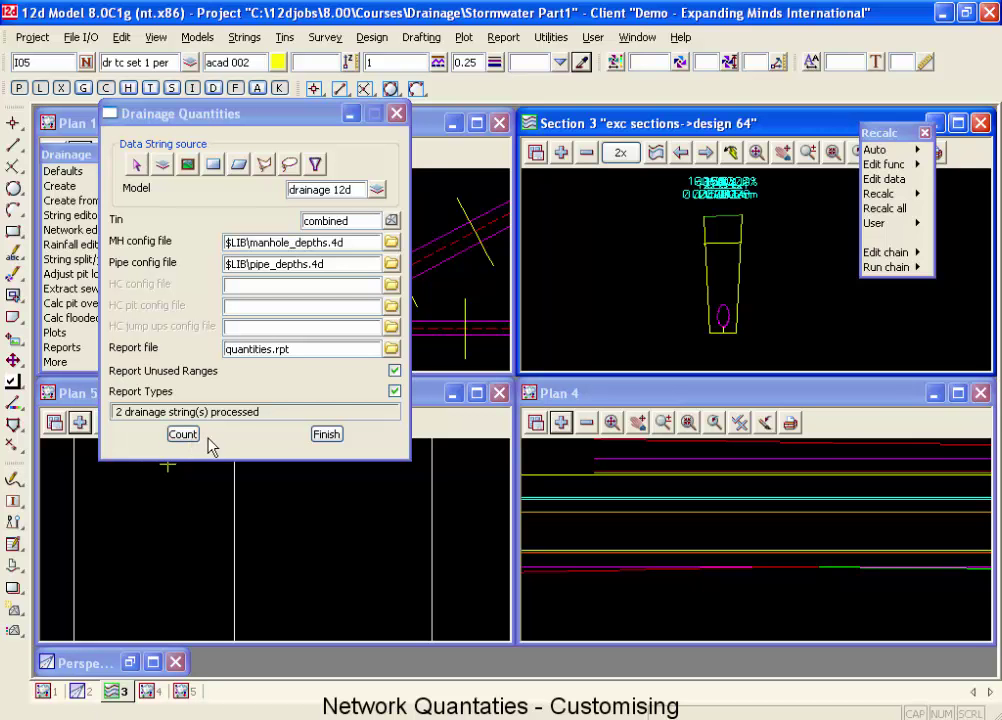
{"action": "left_click", "coordinate": [395, 371]}
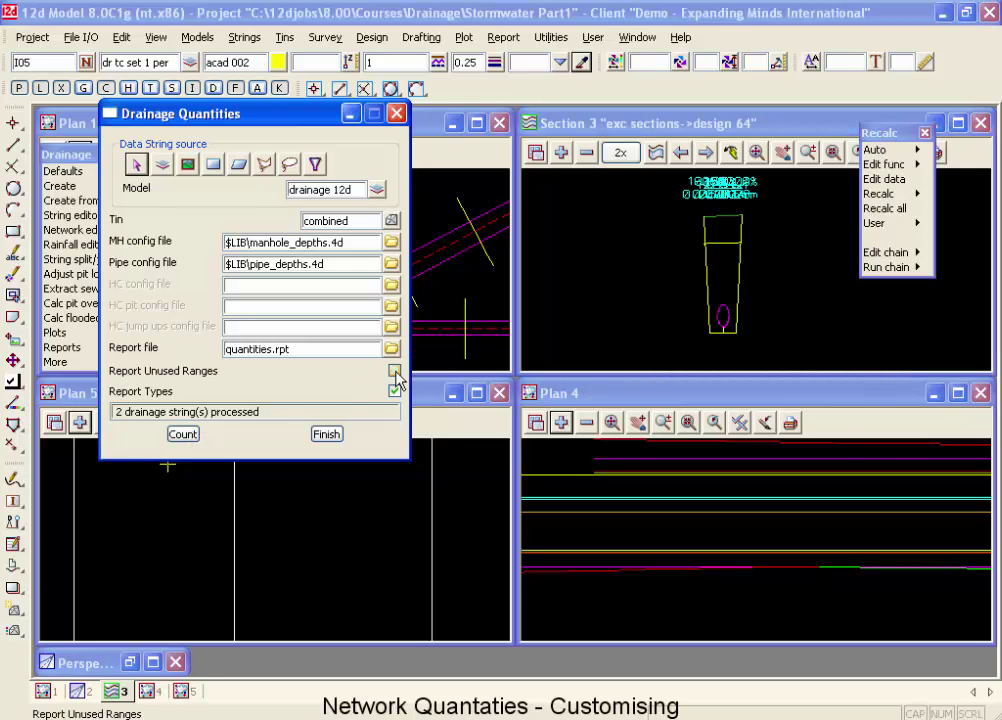
{"action": "left_click", "coordinate": [185, 435]}
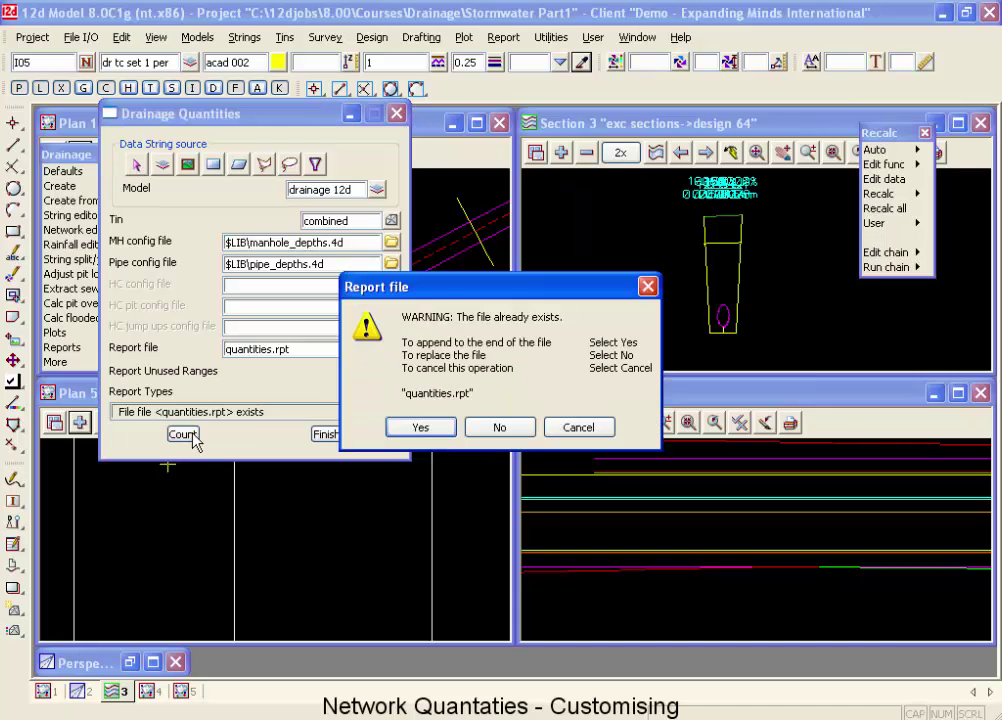
{"action": "left_click", "coordinate": [508, 430]}
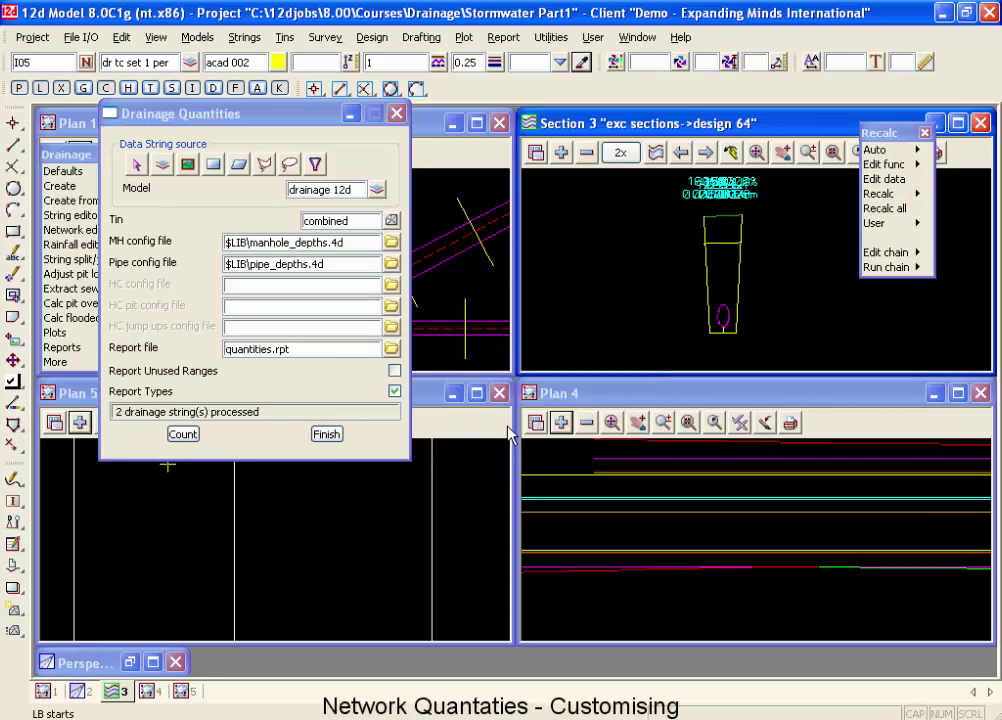
{"action": "left_click", "coordinate": [391, 348]}
- Open quantities.rpt in Notepad and check the RCP lengths 100.000 and 132.626, the 301.409 total, and the 3 types used
{"action": "left_click", "coordinate": [428, 614]}
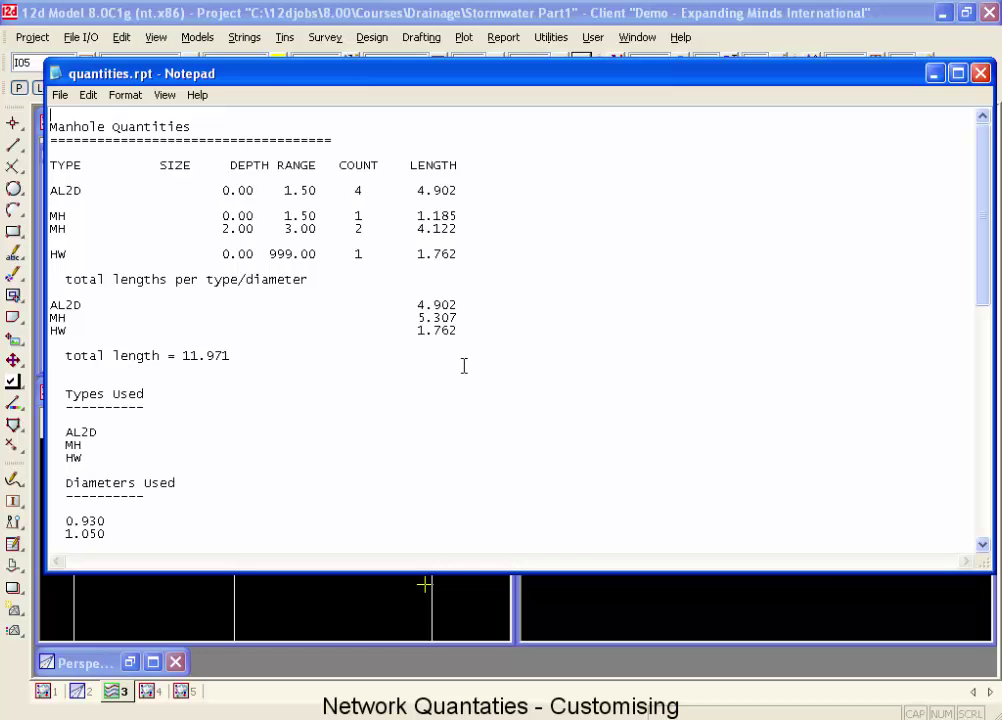
{"action": "scroll", "coordinate": [464, 366], "scroll_direction": "down", "scroll_amount": 7}
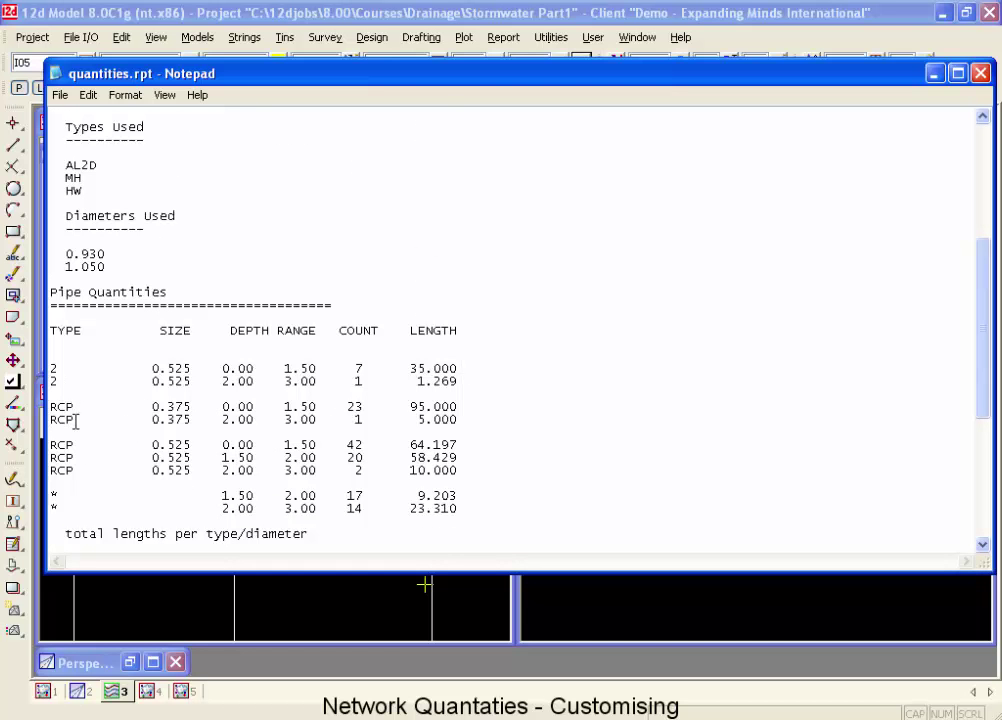
{"action": "scroll", "coordinate": [96, 425], "scroll_direction": "down", "scroll_amount": 1}
{"action": "scroll", "coordinate": [94, 463], "scroll_direction": "down", "scroll_amount": 1}
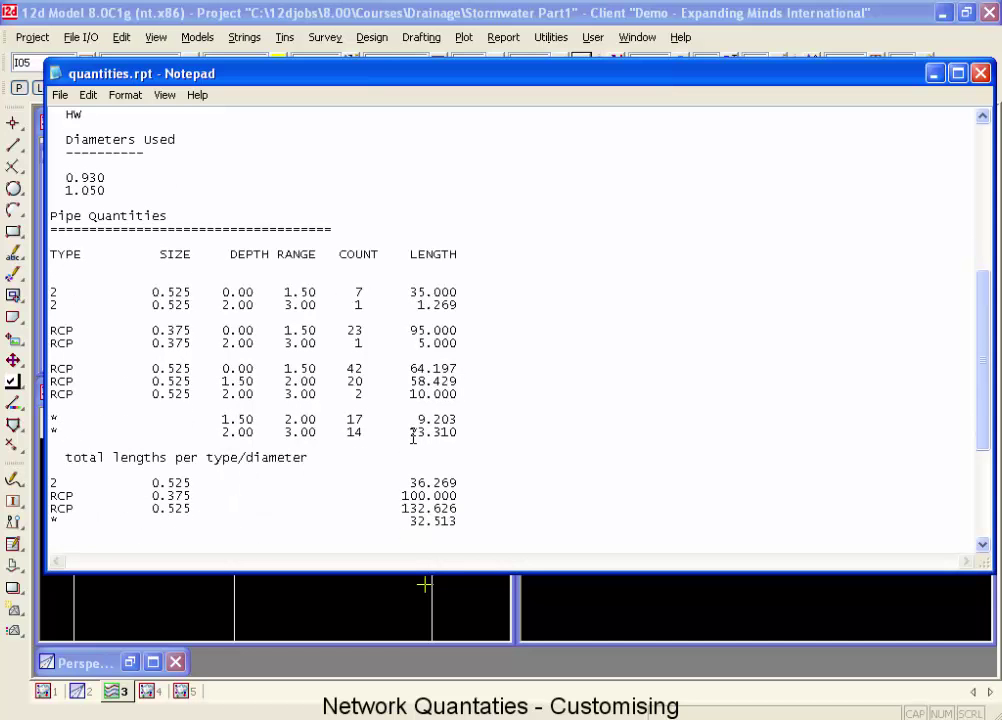
{"action": "scroll", "coordinate": [194, 500], "scroll_direction": "down", "scroll_amount": 1}
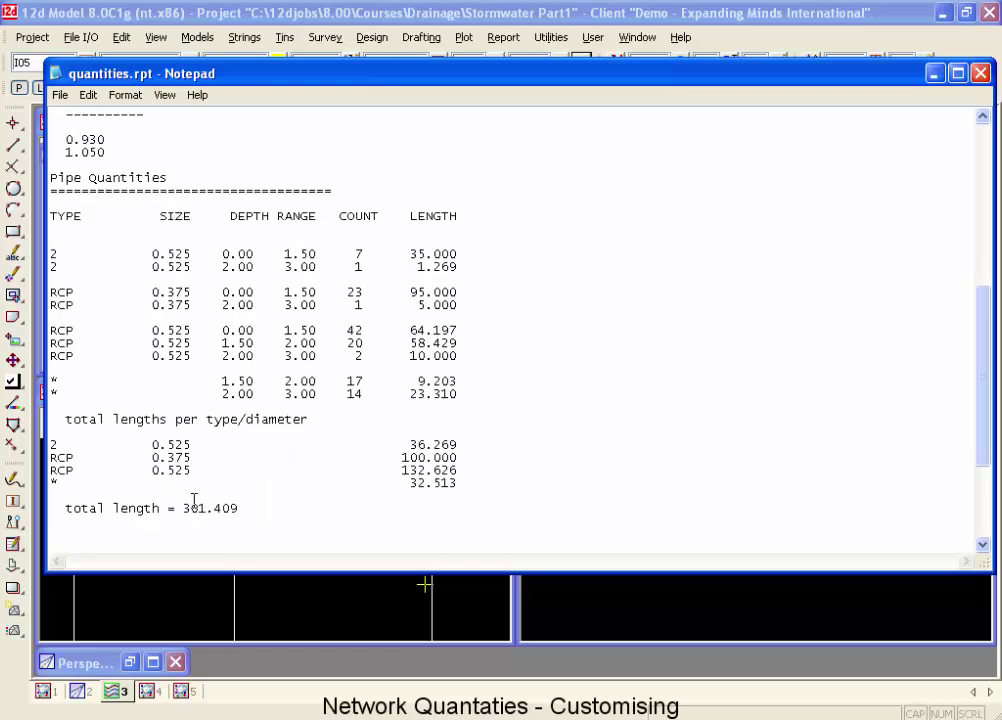
{"action": "scroll", "coordinate": [194, 500], "scroll_direction": "down", "scroll_amount": 1}
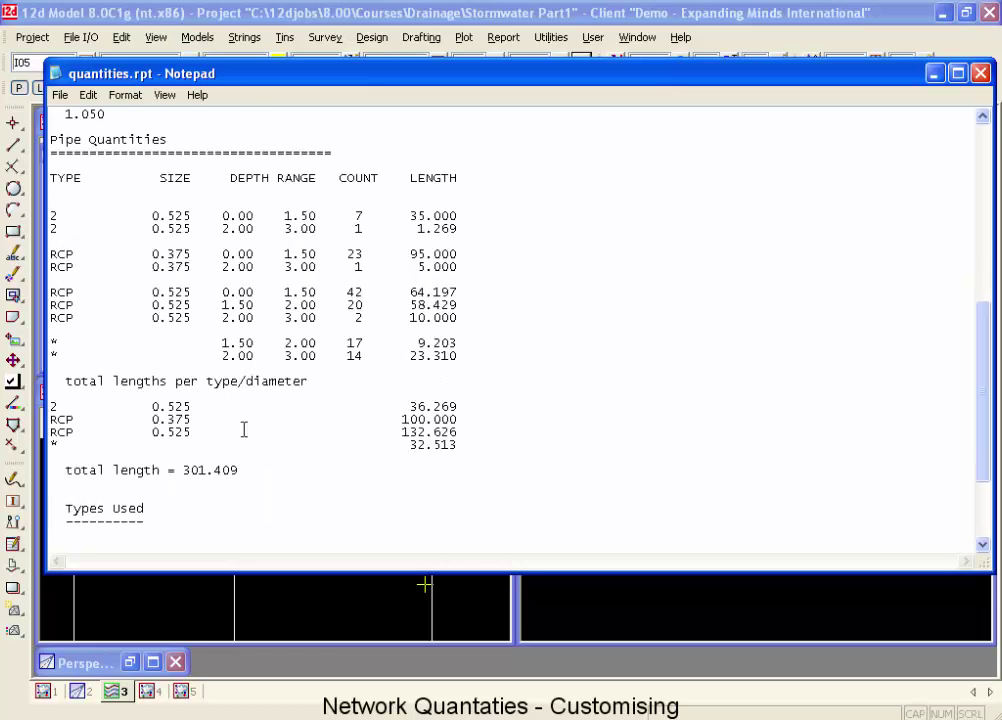
{"action": "scroll", "coordinate": [322, 441], "scroll_direction": "down", "scroll_amount": 2}
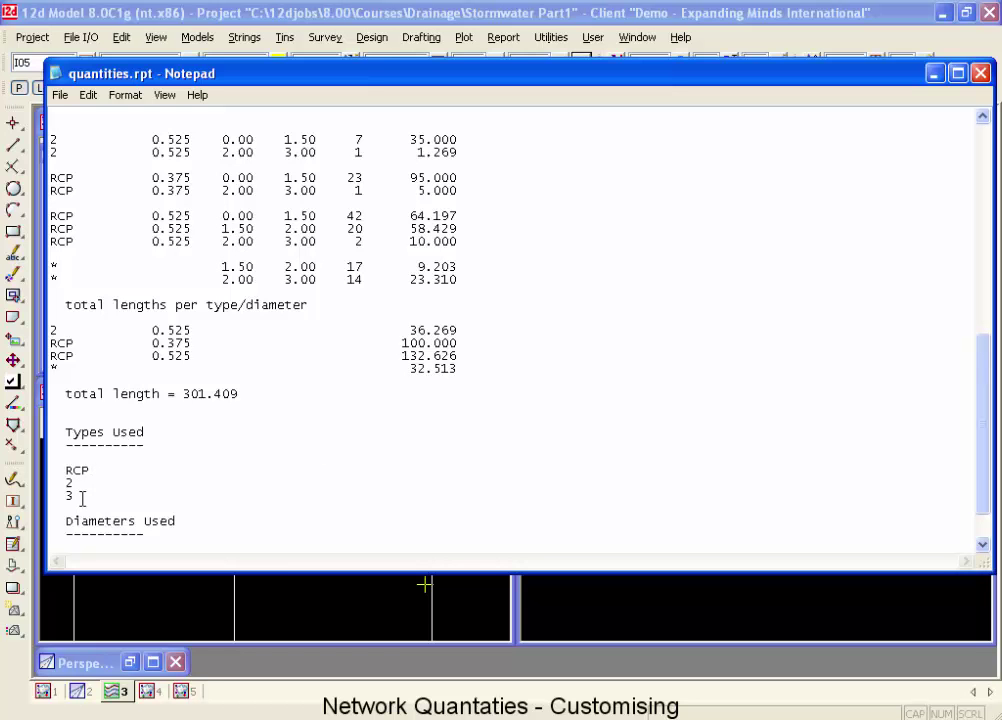
{"action": "scroll", "coordinate": [82, 498], "scroll_direction": "down", "scroll_amount": 2}
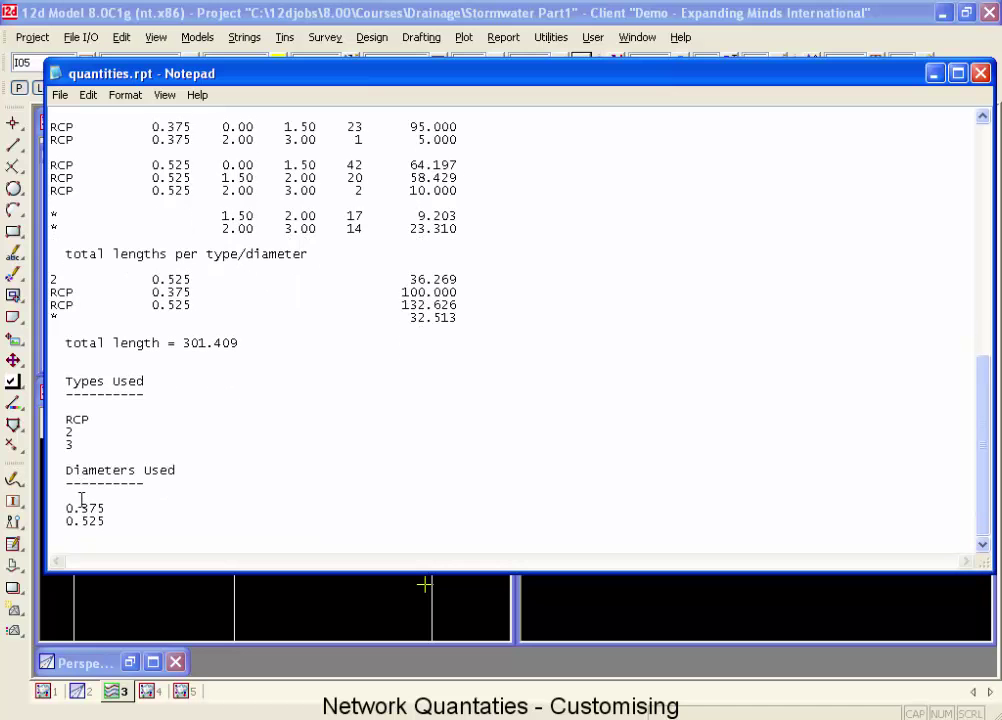
{"action": "double_click", "coordinate": [68, 446]}
{"action": "left_click", "coordinate": [72, 320]}
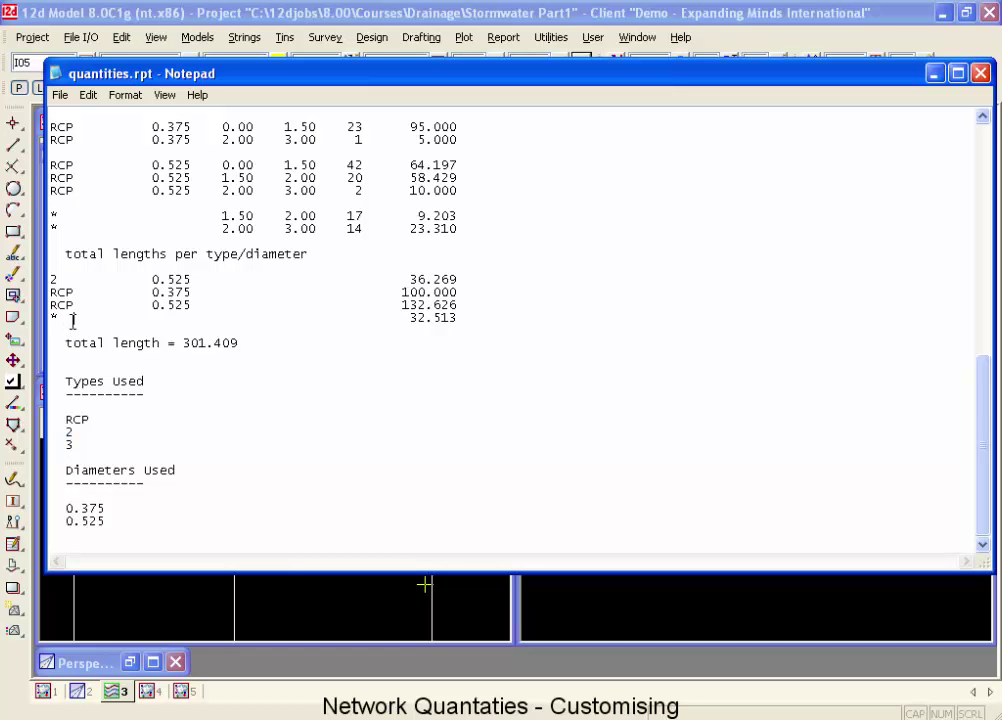